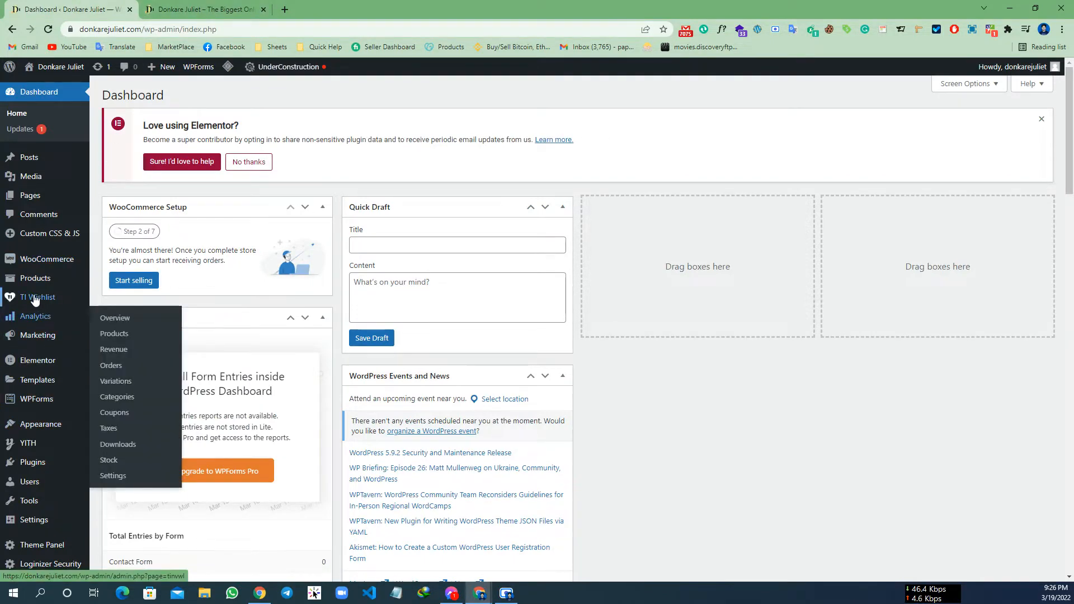
# Review the store's product list and start adding a new product.
pyautogui.moveTo(36, 283)
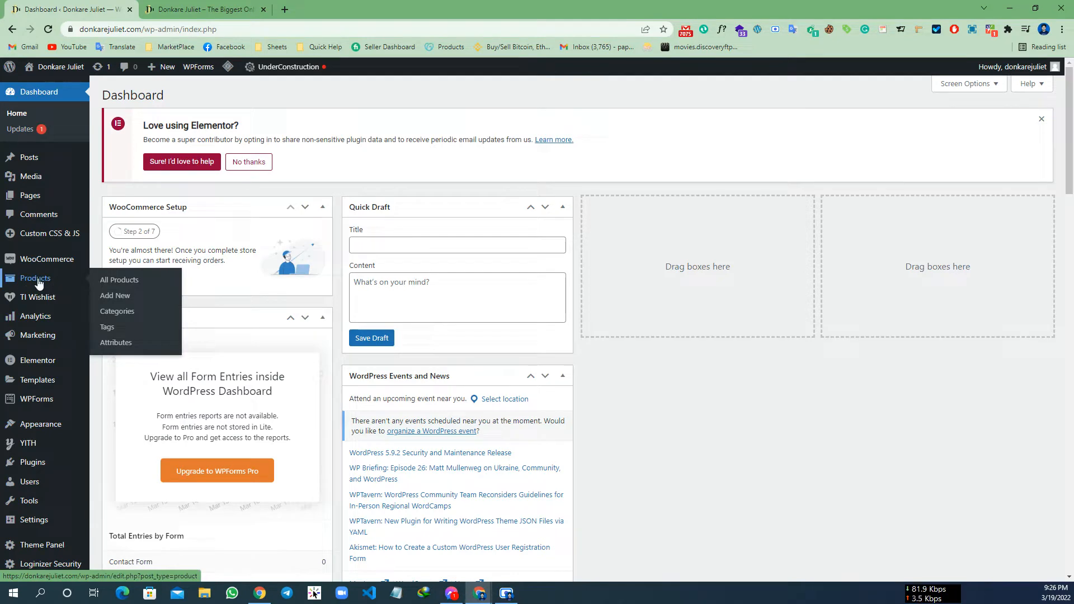
pyautogui.click(39, 284)
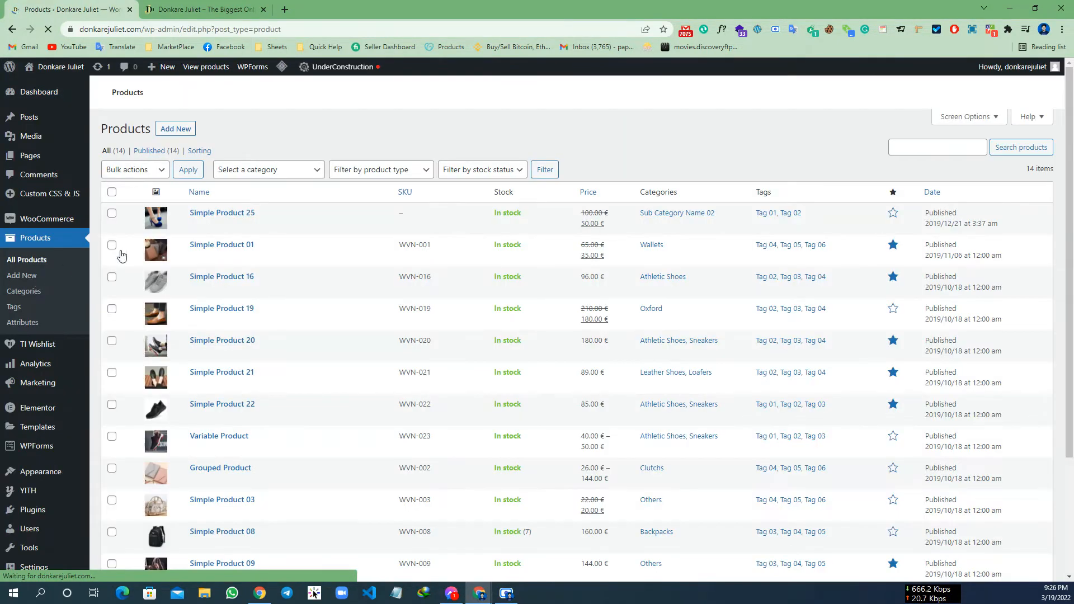
pyautogui.scroll(-2, 283, 190)
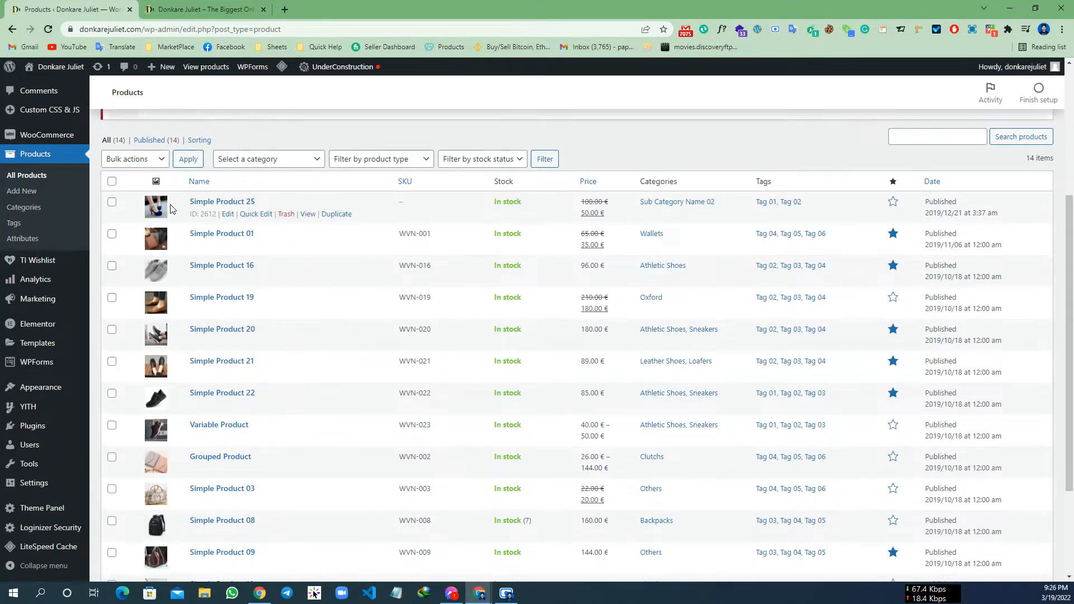
pyautogui.scroll(-1, 235, 224)
pyautogui.scroll(-1, 140, 460)
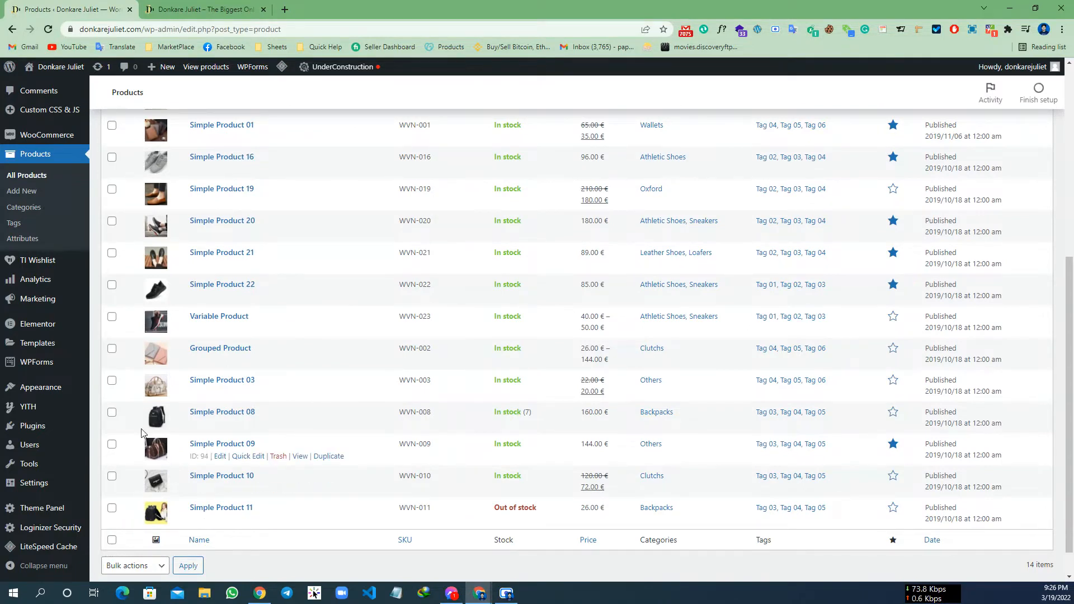
pyautogui.scroll(2, 129, 210)
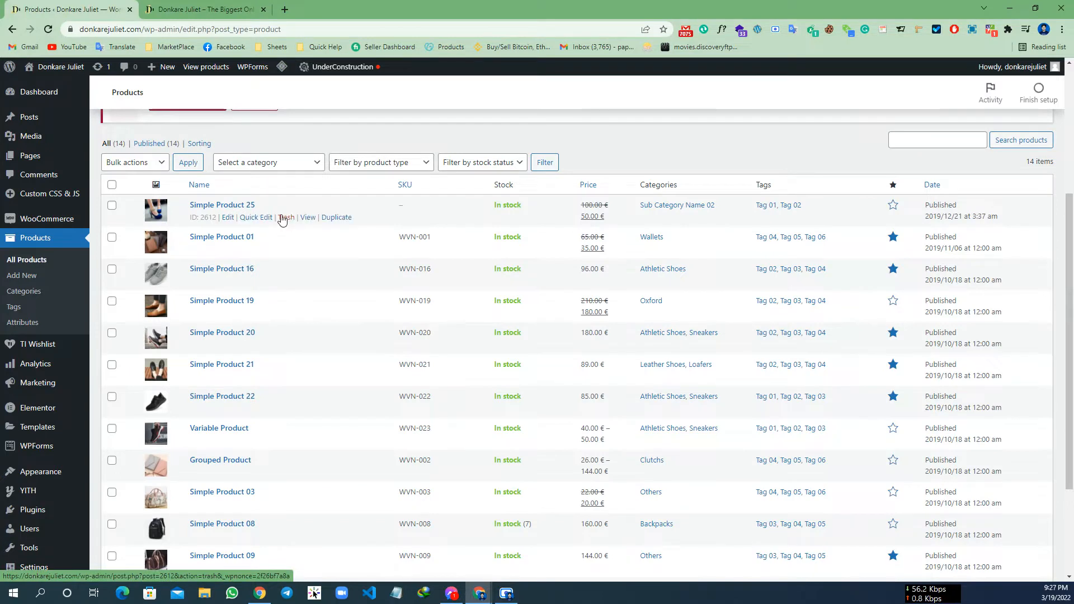
pyautogui.scroll(4, 283, 219)
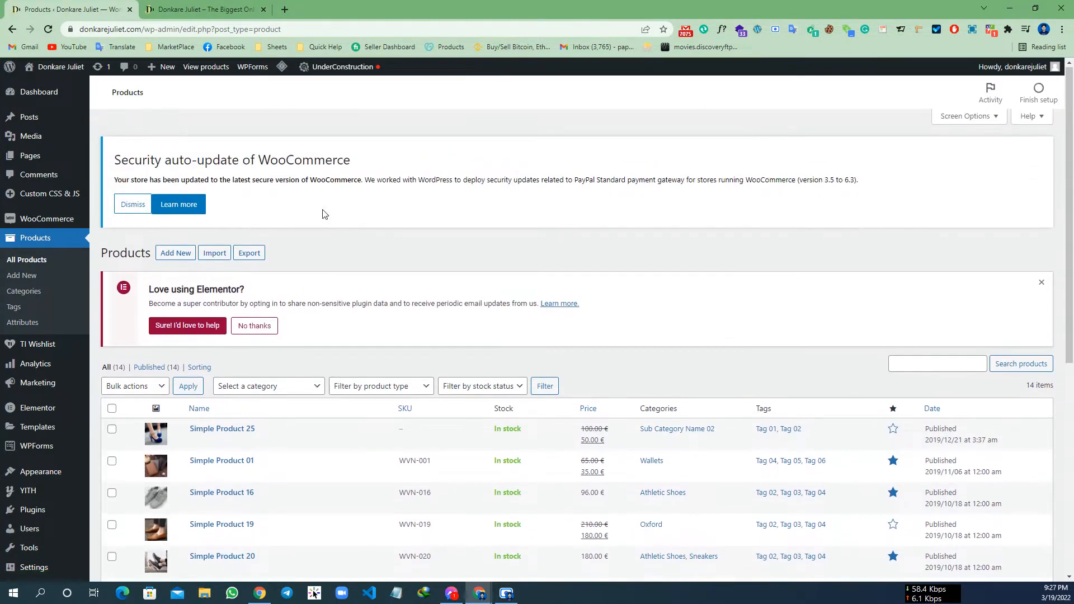
pyautogui.click(179, 256)
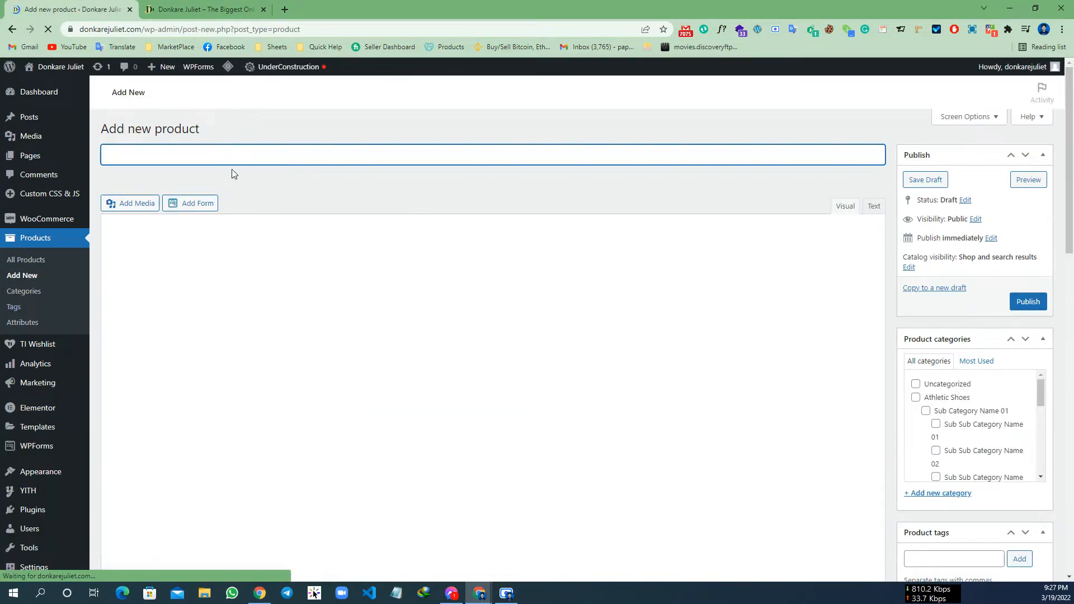
# Name the new product "Donkare juliet Bag".
pyautogui.scroll(-3, 156, 221)
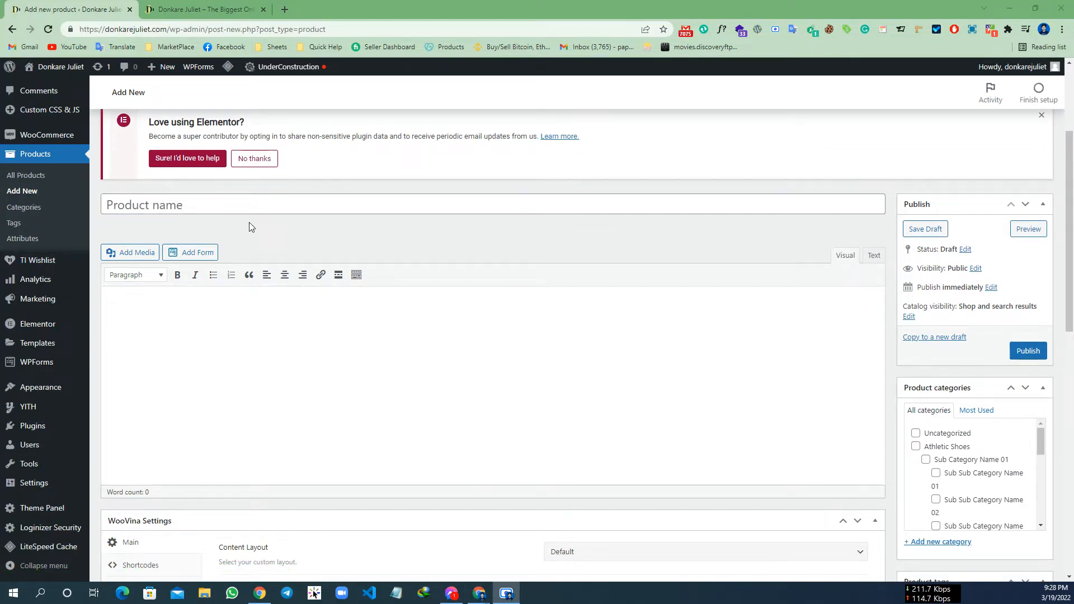
pyautogui.click(245, 209)
pyautogui.write('donkarejuliet')
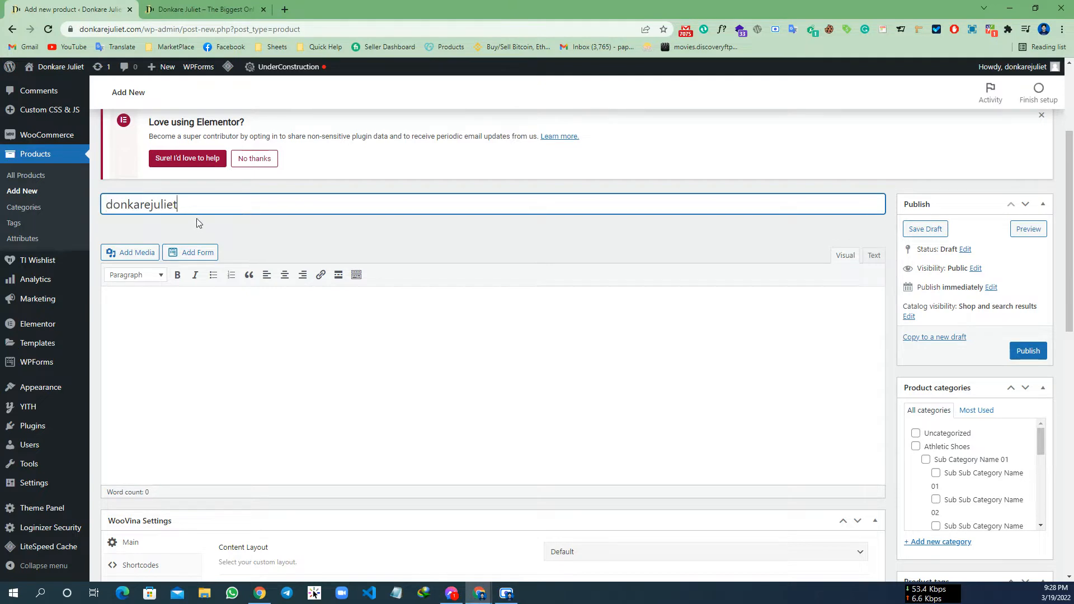
pyautogui.click(151, 205)
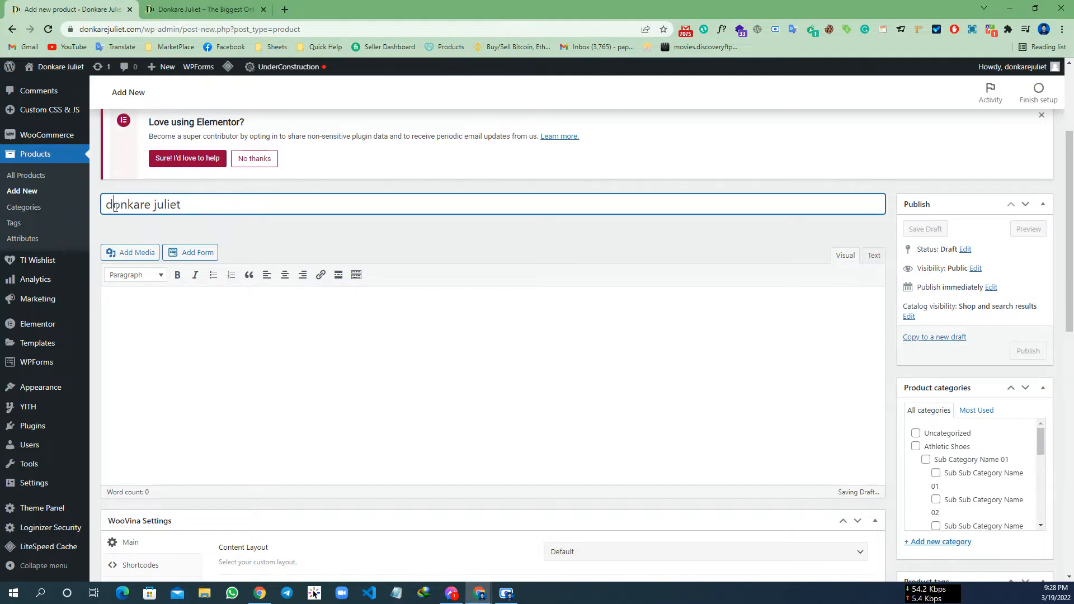
pyautogui.moveTo(114, 206); pyautogui.dragTo(60, 216)
pyautogui.write('G')
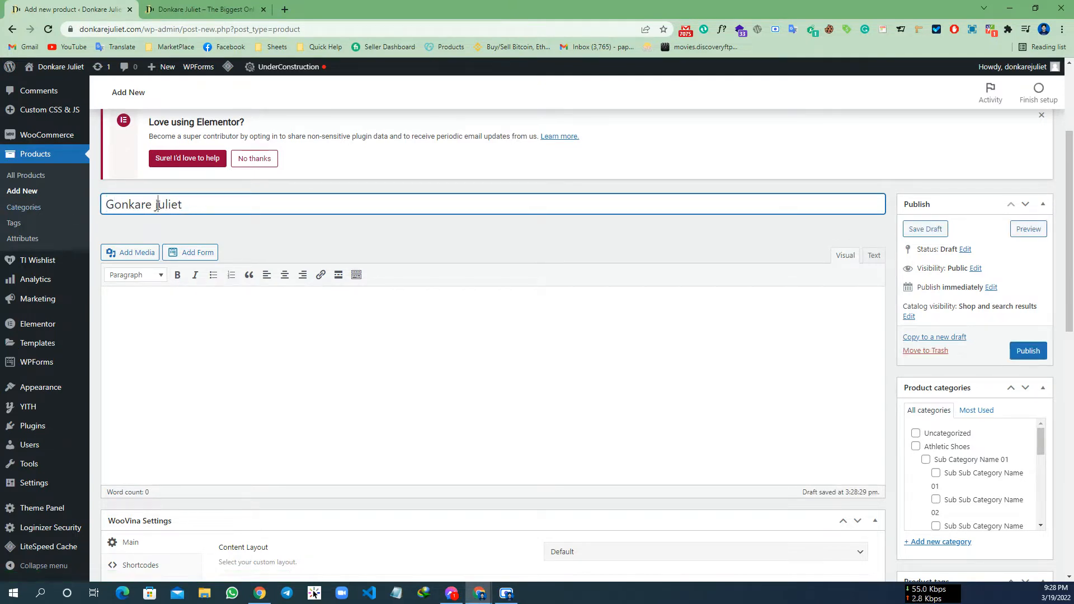
pyautogui.moveTo(114, 206); pyautogui.dragTo(65, 218)
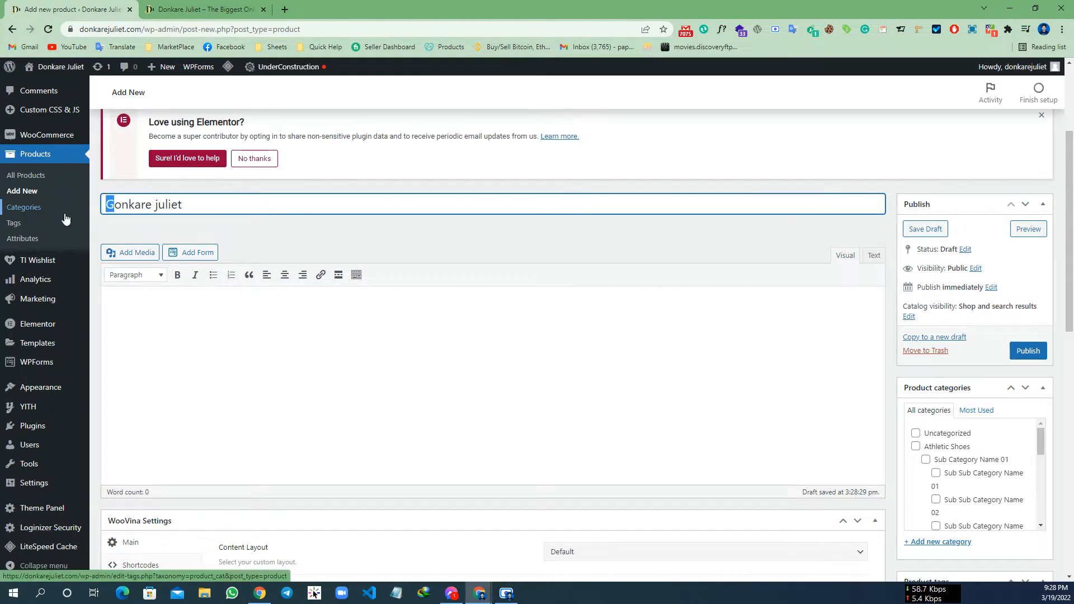
pyautogui.write('D')
pyautogui.moveTo(154, 212); pyautogui.dragTo(156, 213)
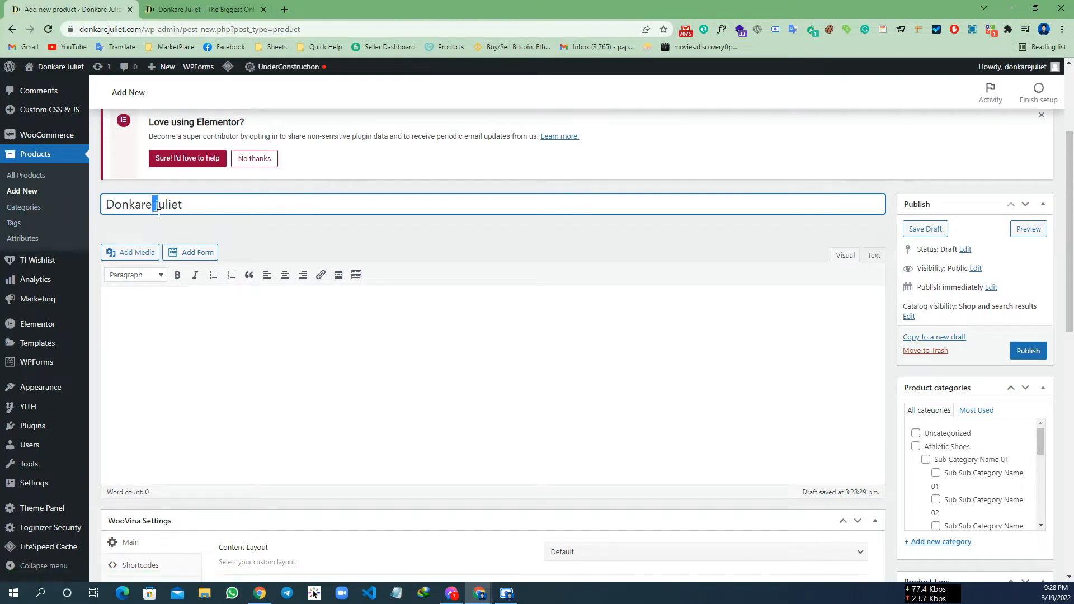
pyautogui.click(159, 214)
pyautogui.write('Bage')
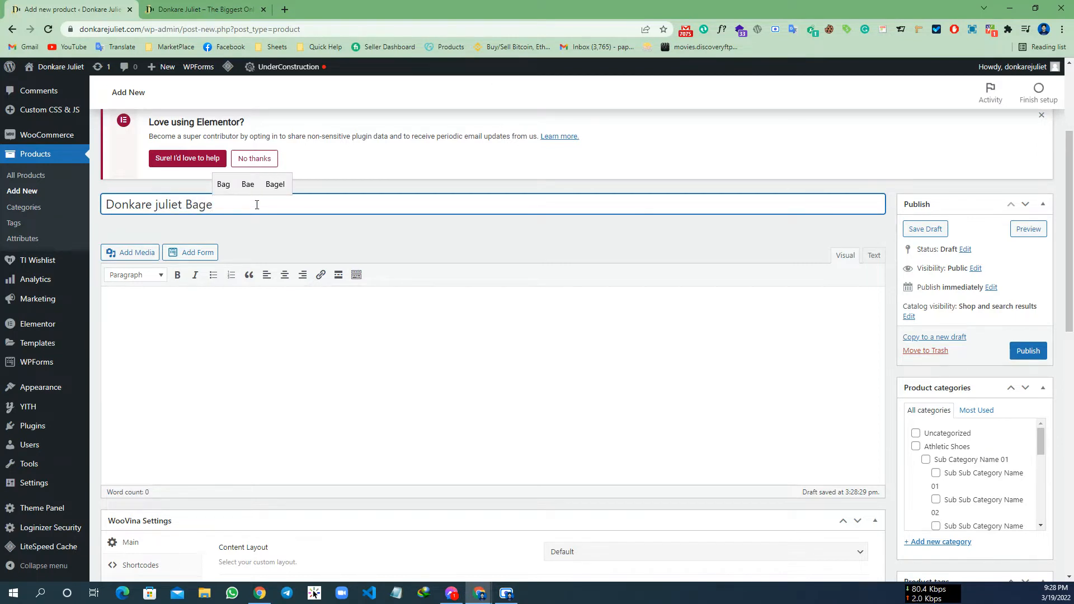
pyautogui.press('BackSpace')
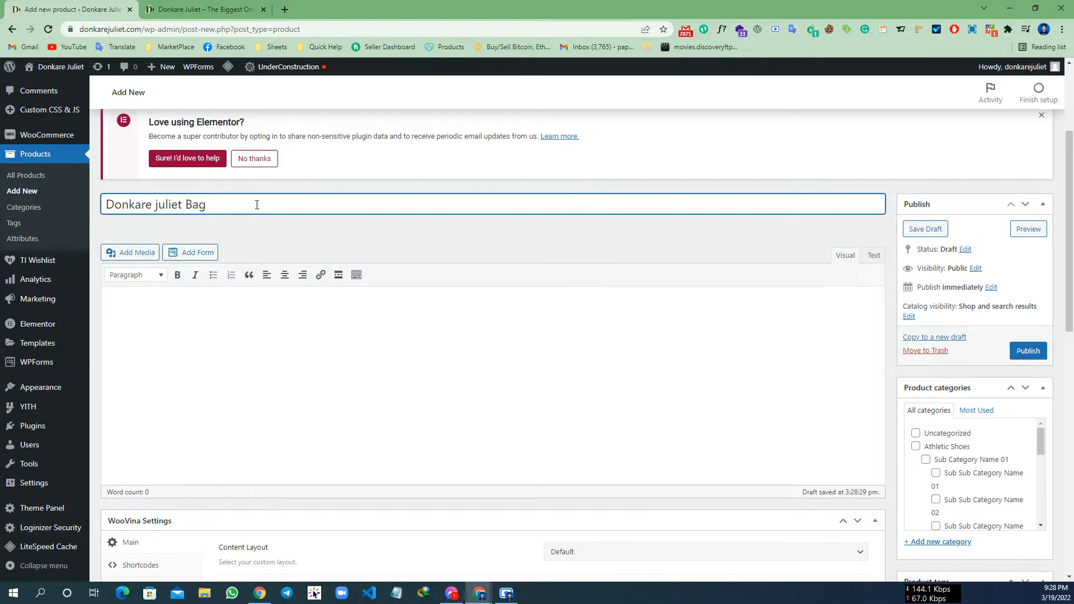
pyautogui.moveTo(257, 205); pyautogui.dragTo(103, 201)
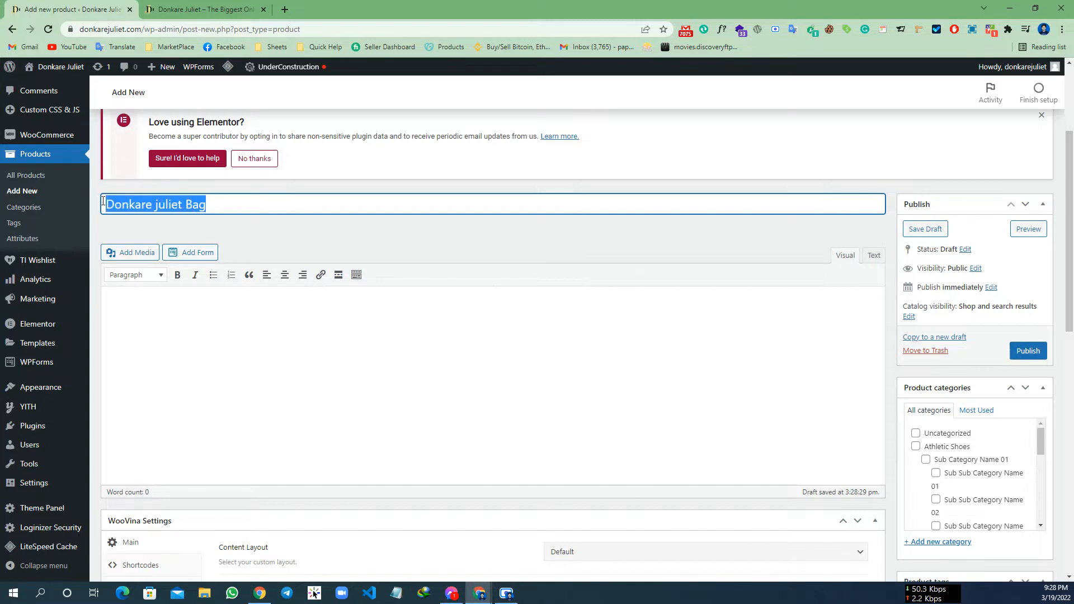
# Fill the main description with the genuine leather tote bag text, ending with its material, colour, closure and size bullet list.
pyautogui.click(237, 403)
pyautogui.scroll(-2, 179, 297)
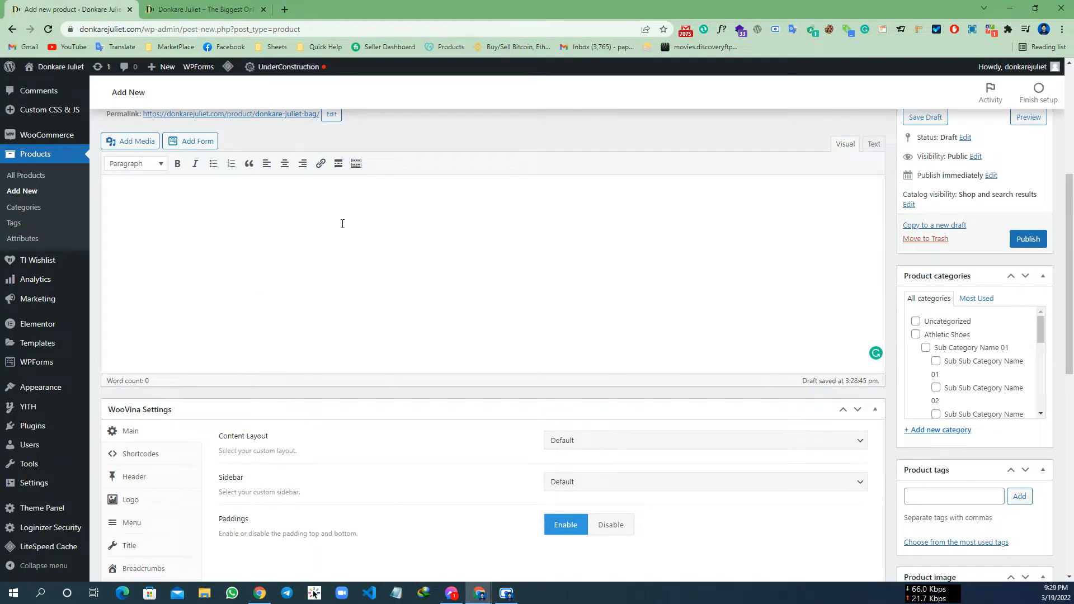
pyautogui.write('Tote bag is made of genuine leather. Two Handles, unlined interior, one internal multi-use zip pocket with logo CAVALLI CLASS. Hardware in light gold color, zip closure.  Dust bag included.  • Material: Genuine leather • Handle height: 20 cm • Color: red • Model: tote bag • Type of closure:zip closure •Compartments: 1 • Size: H-34 x L-31 x D-13 cm')
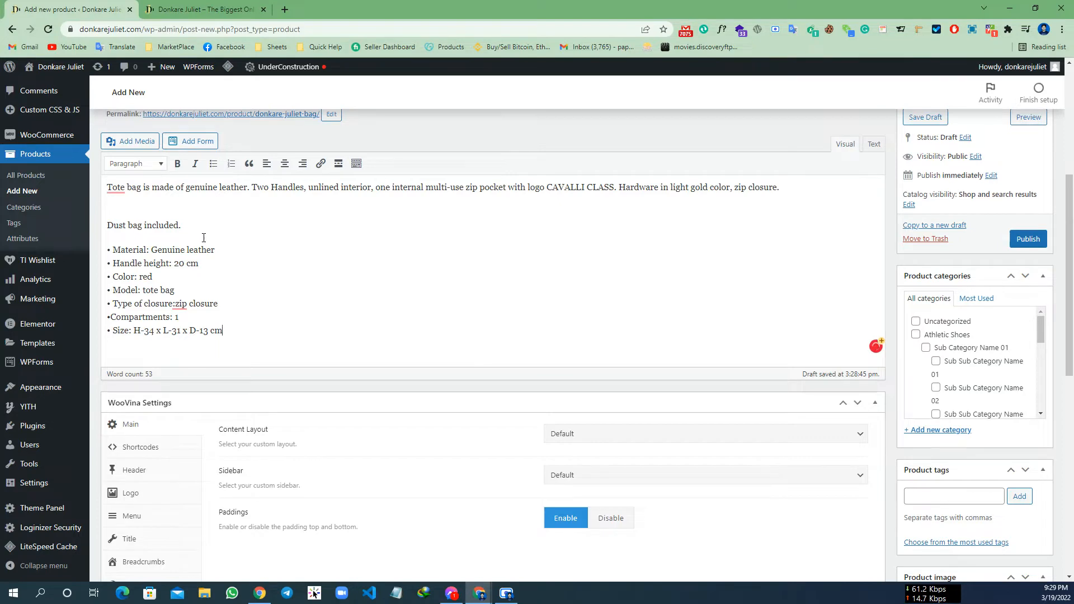
# Set the product's regular price to 75.99 €.
pyautogui.scroll(-6, 251, 234)
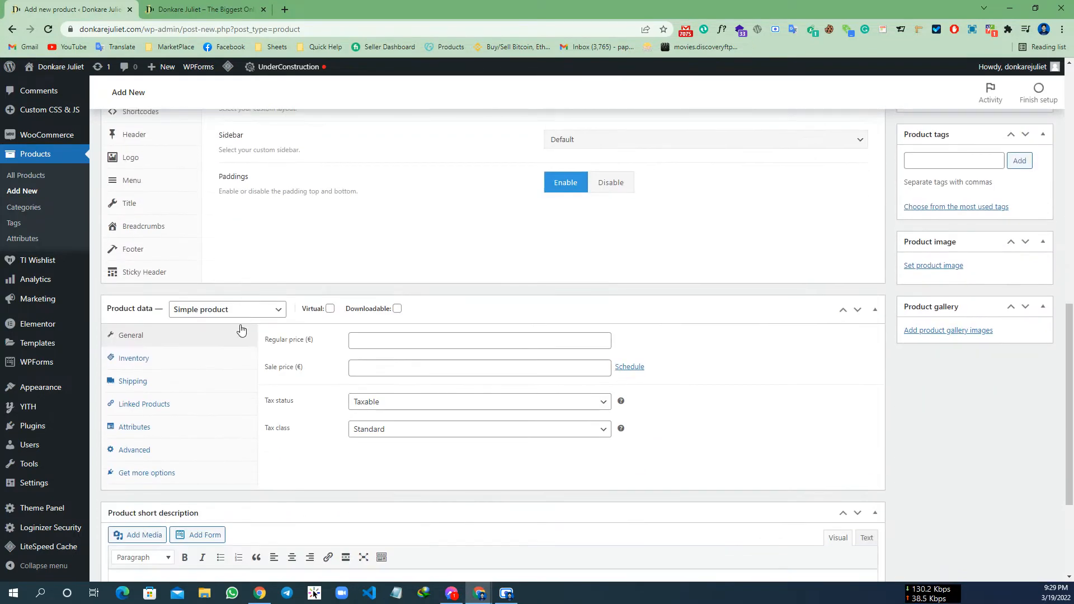
pyautogui.scroll(-1, 280, 364)
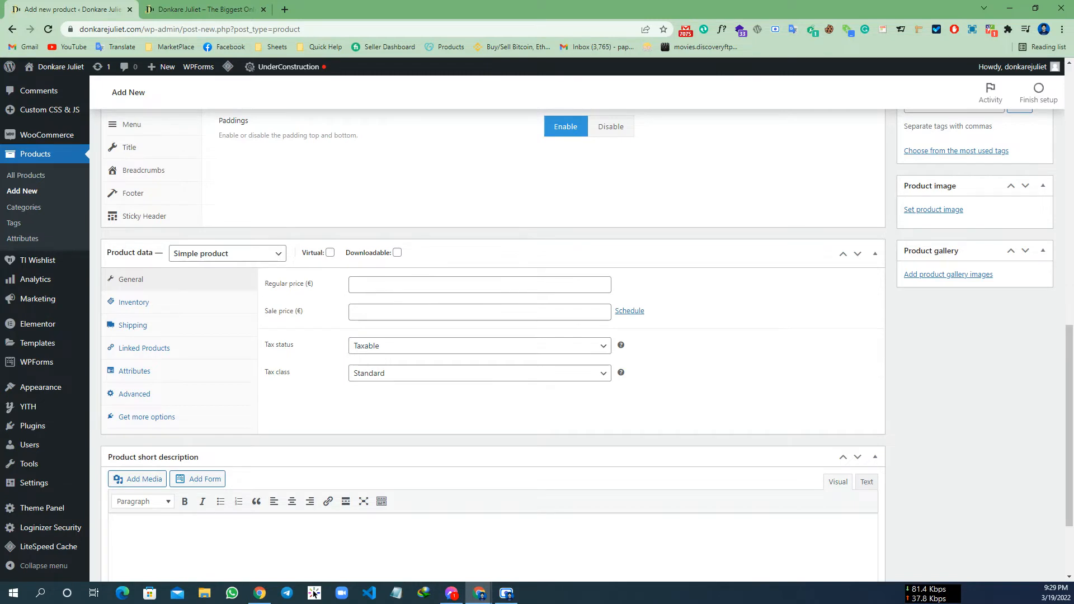
pyautogui.click(409, 283)
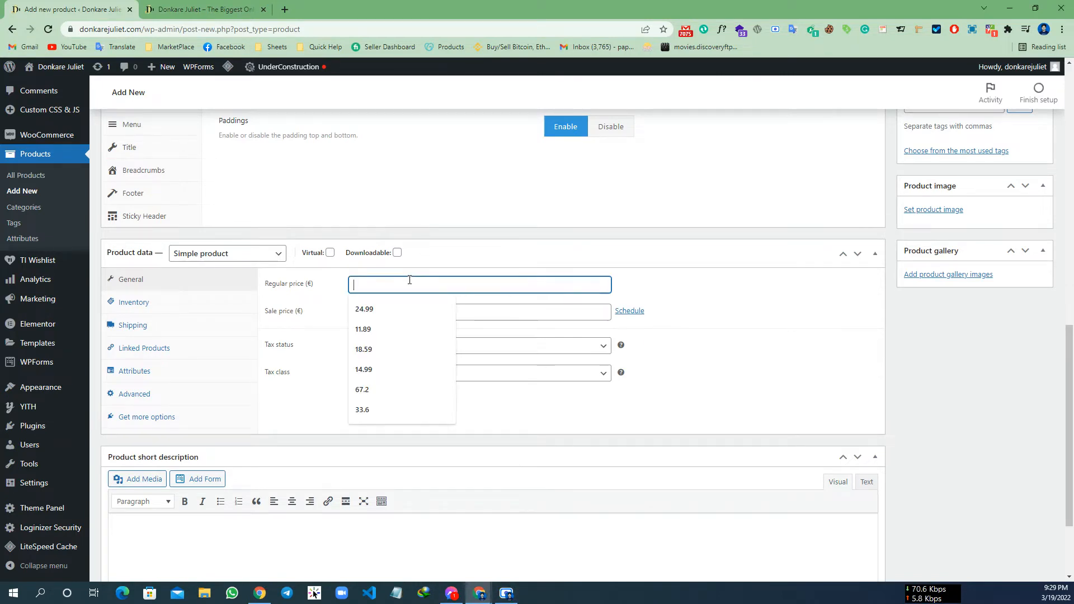
pyautogui.write('75')
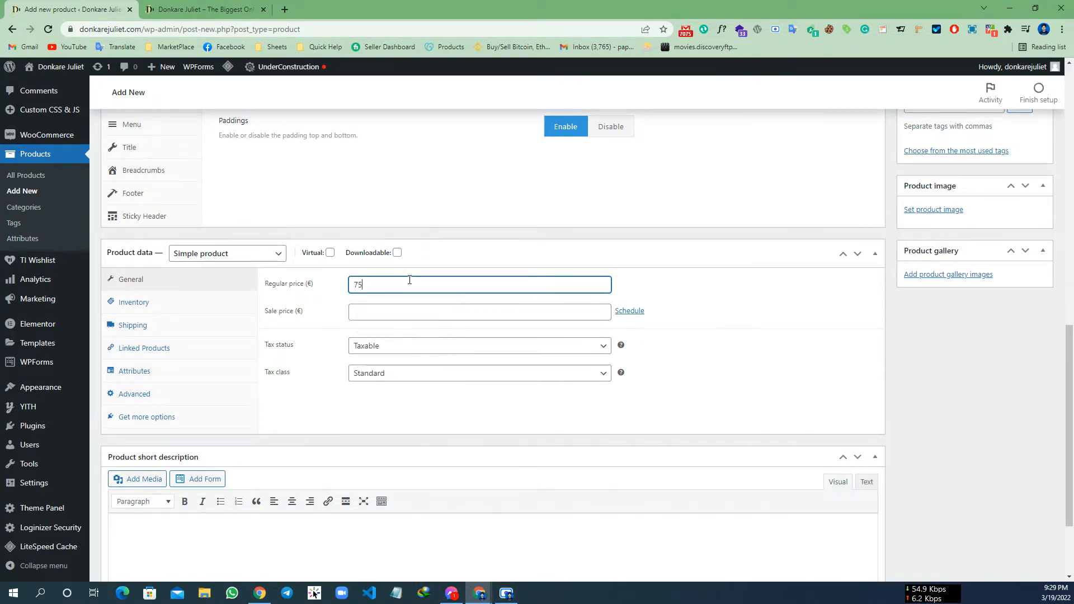
pyautogui.write('.99')
pyautogui.moveTo(383, 285); pyautogui.dragTo(351, 288)
pyautogui.click(390, 286)
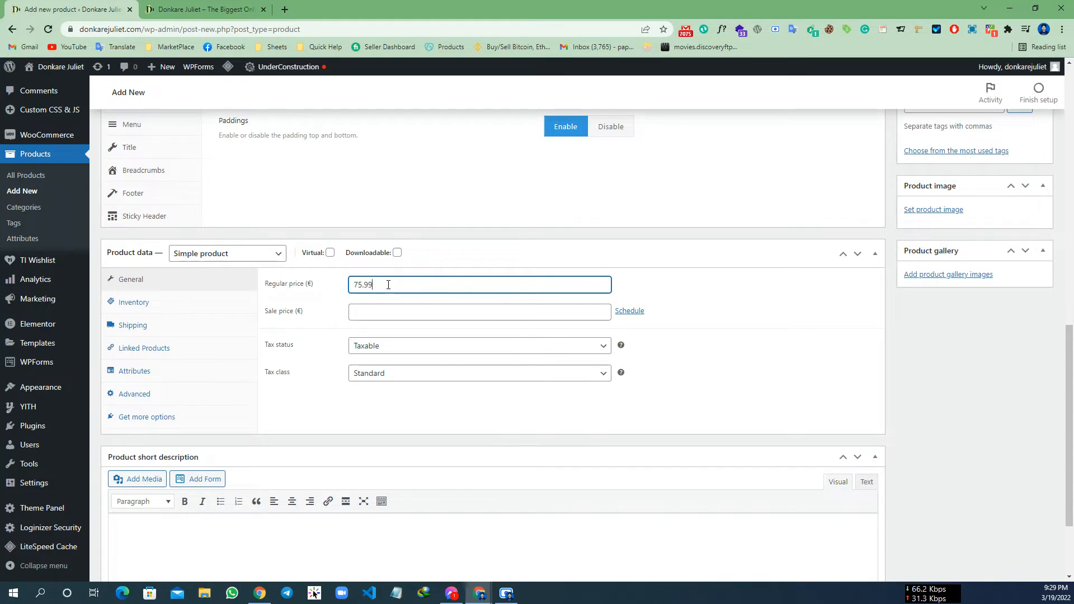
# Try a sale price of 65 € and clear the sale price again.
pyautogui.click(379, 310)
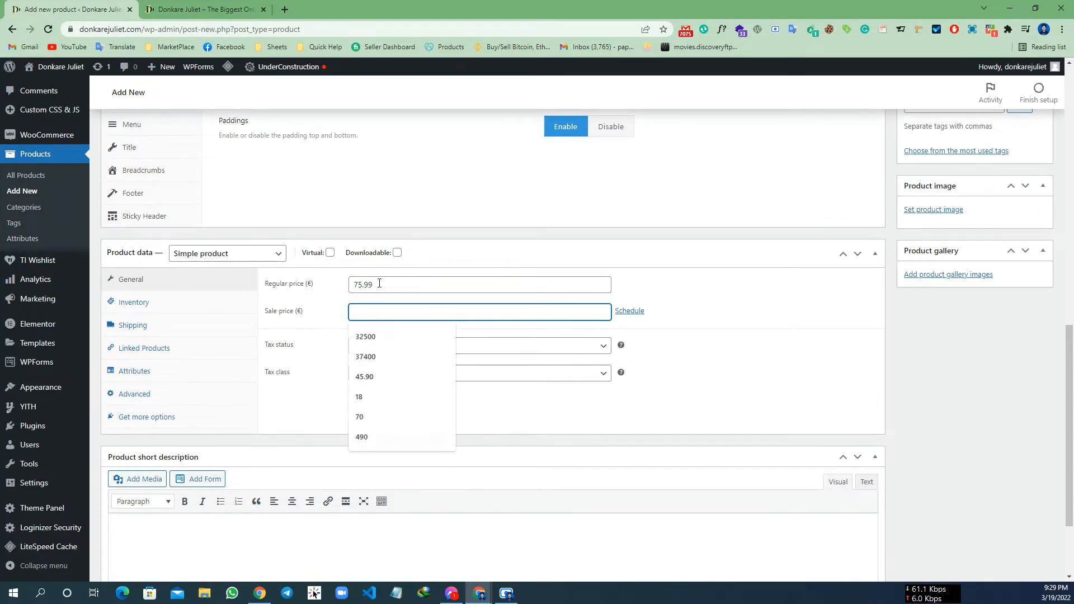
pyautogui.moveTo(378, 285); pyautogui.dragTo(335, 293)
pyautogui.click(366, 311)
pyautogui.write('650')
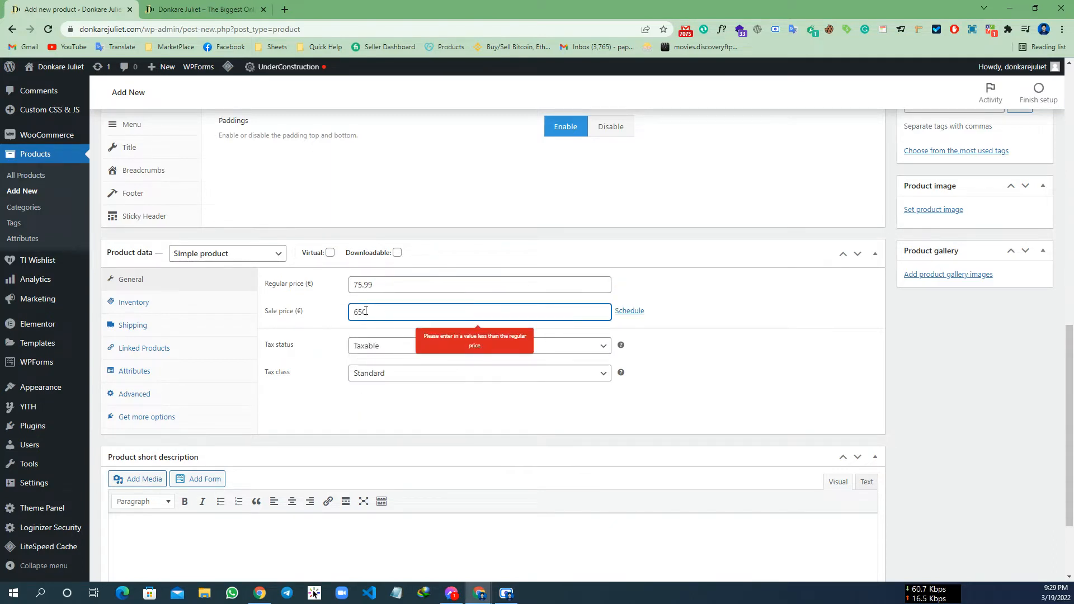
pyautogui.press('BackSpace')
pyautogui.moveTo(367, 311); pyautogui.dragTo(330, 321)
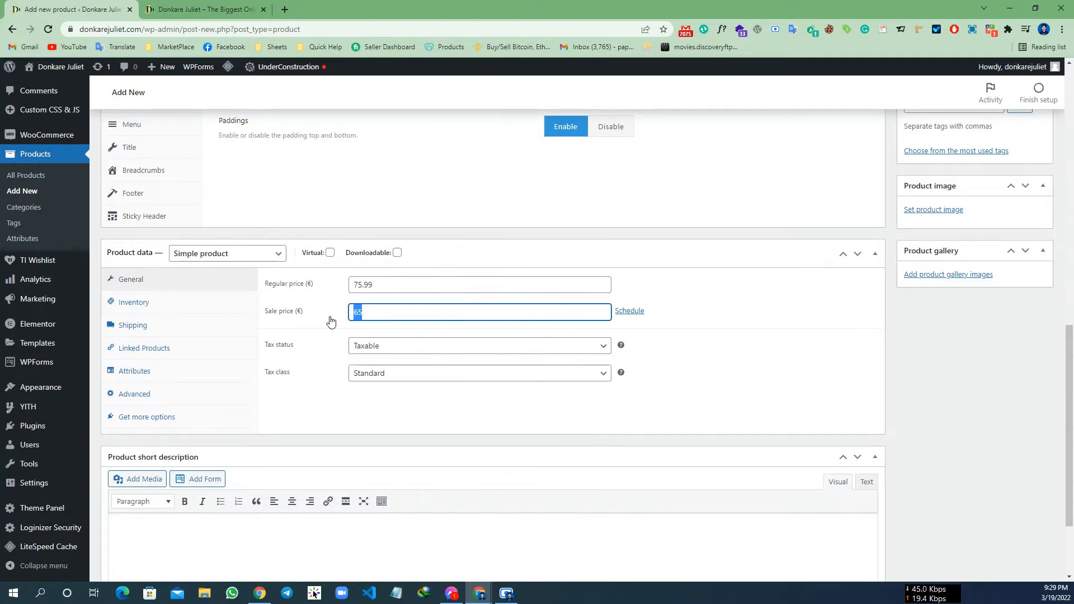
pyautogui.press('BackSpace')
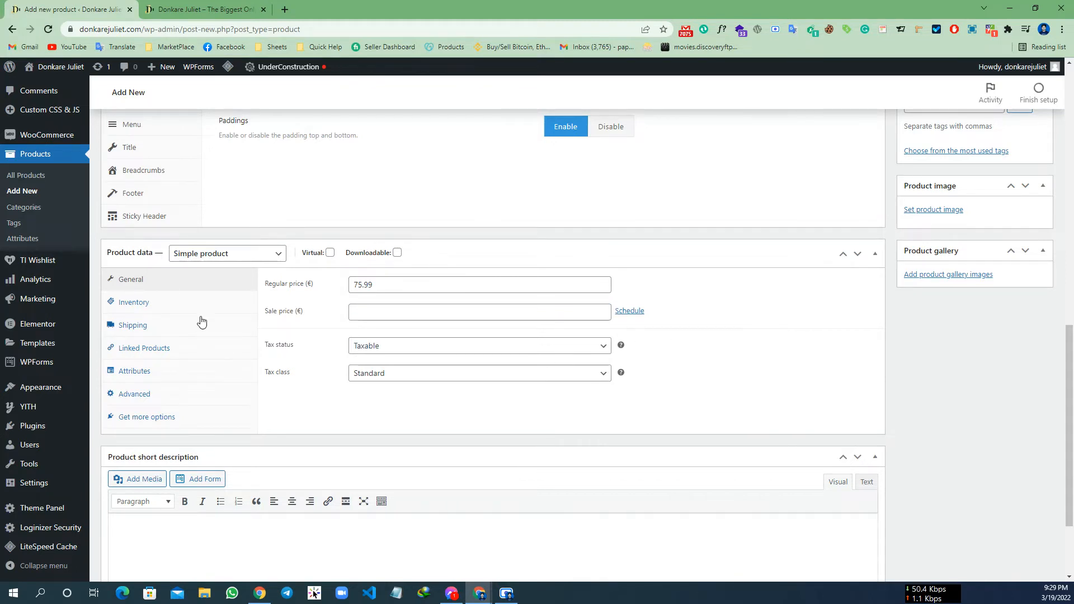
# Set the product's SKU to 0001 in its inventory data.
pyautogui.click(192, 309)
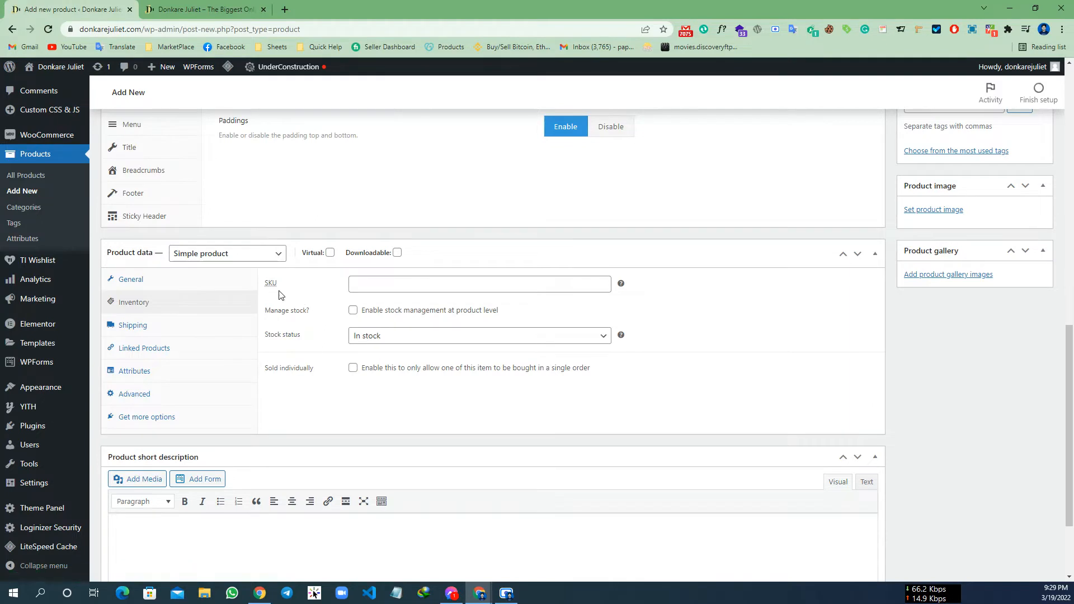
pyautogui.click(354, 285)
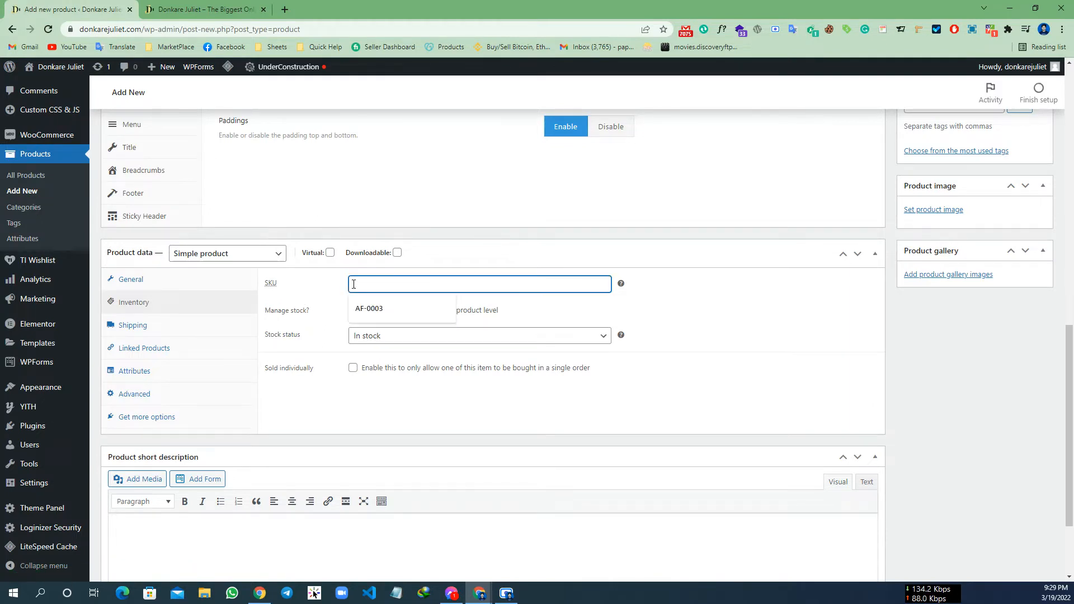
pyautogui.write('0001')
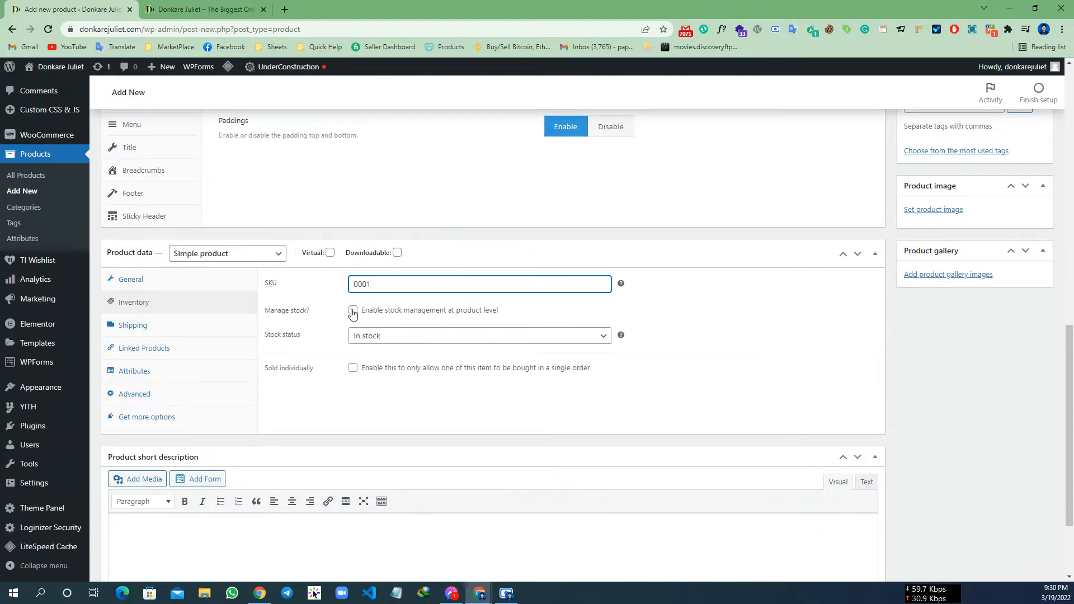
# Enable stock management at product level and set the stock quantity to 10.
pyautogui.click(352, 311)
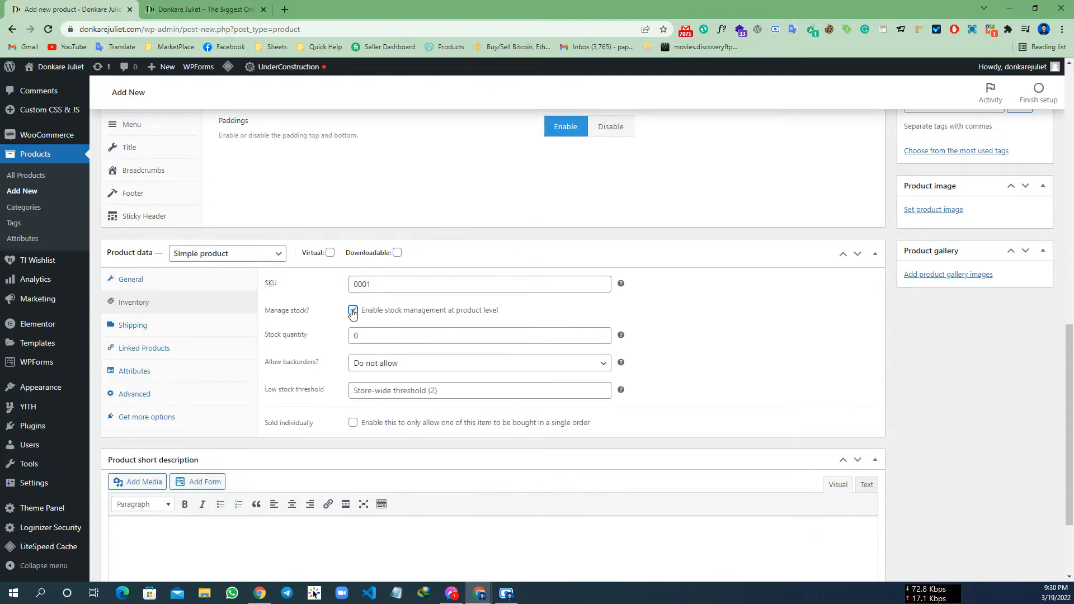
pyautogui.doubleClick(356, 337)
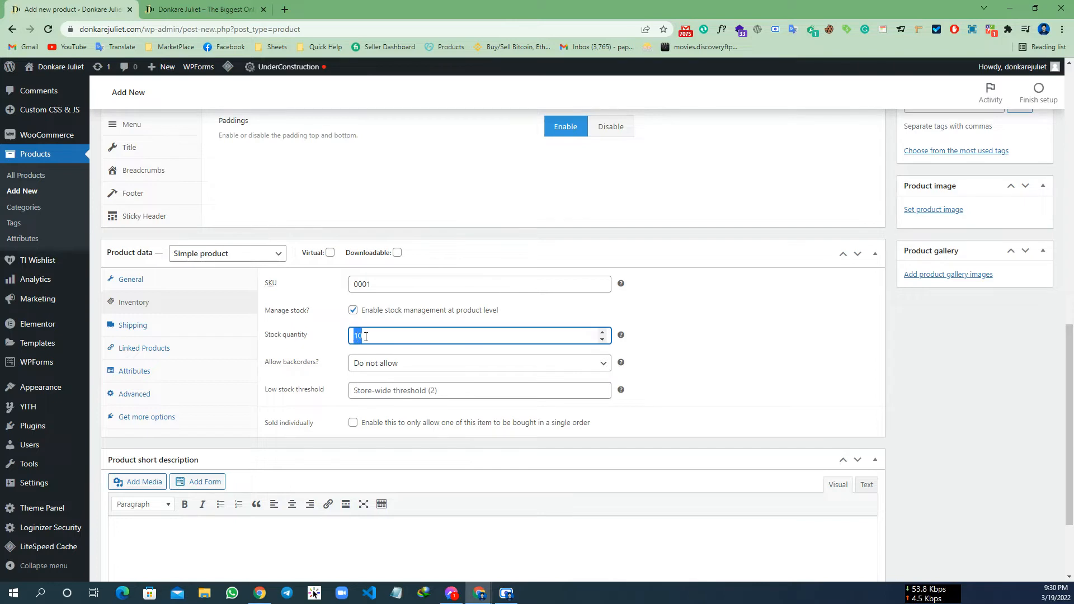
pyautogui.click(370, 337)
# Fill the product short description with the bag's specification bullets, from "Material: Genuine leather" to "Size: H-34 x L-31 x D-13 cm".
pyautogui.scroll(-4, 373, 338)
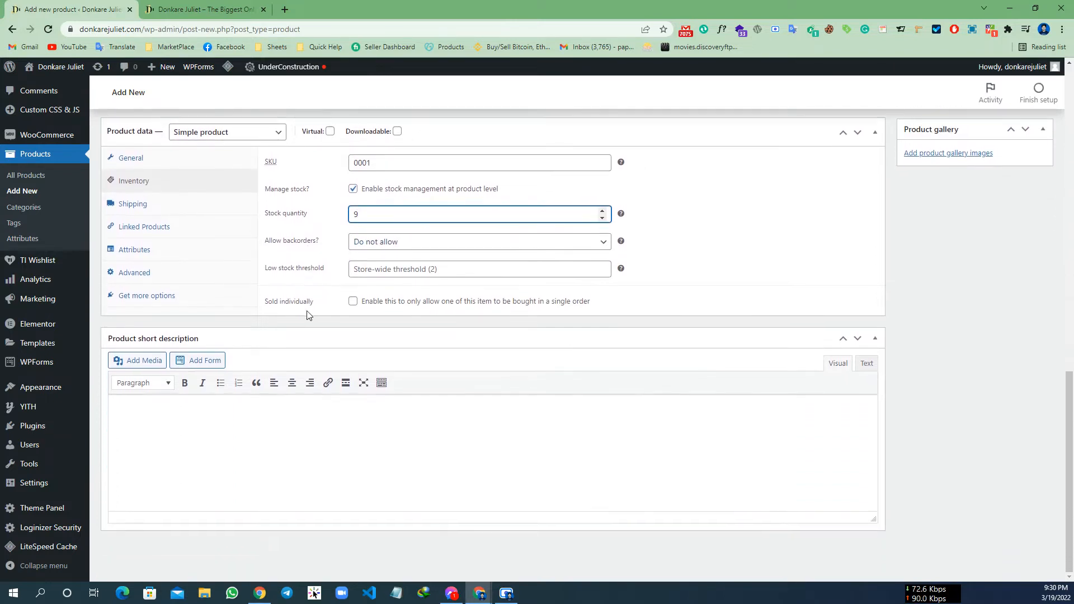
pyautogui.click(178, 422)
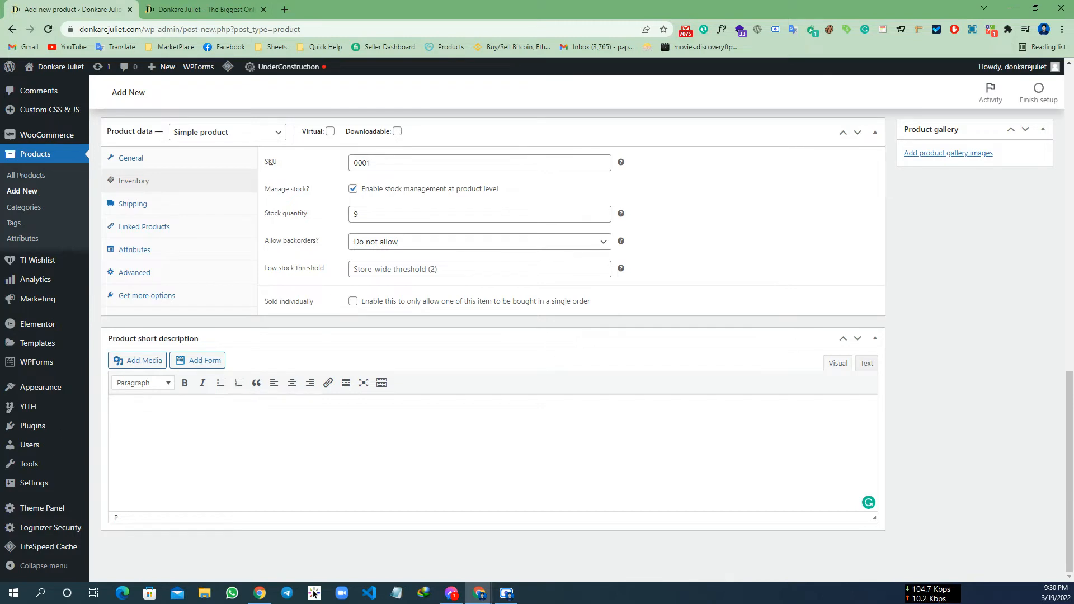
pyautogui.hotkey('alt', 'Tab')
pyautogui.hotkey('alt', 'Tab')
pyautogui.write('• Material: Genuine leather • Handle height: 20 cm • Color: red • Model: tote bag • Type of closure:zip closure •Compartments: 1 • Size: H-34 x L-31 x D-13 cm')
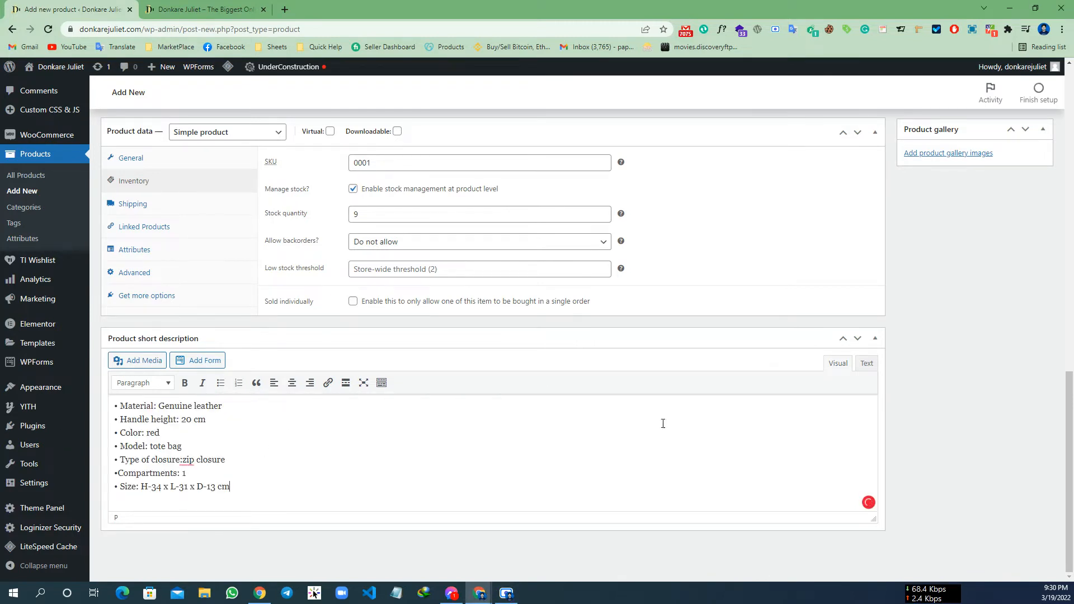
# Create a new top-level product category named Bags and assign it to the Donkare juliet Bag.
pyautogui.scroll(12, 849, 377)
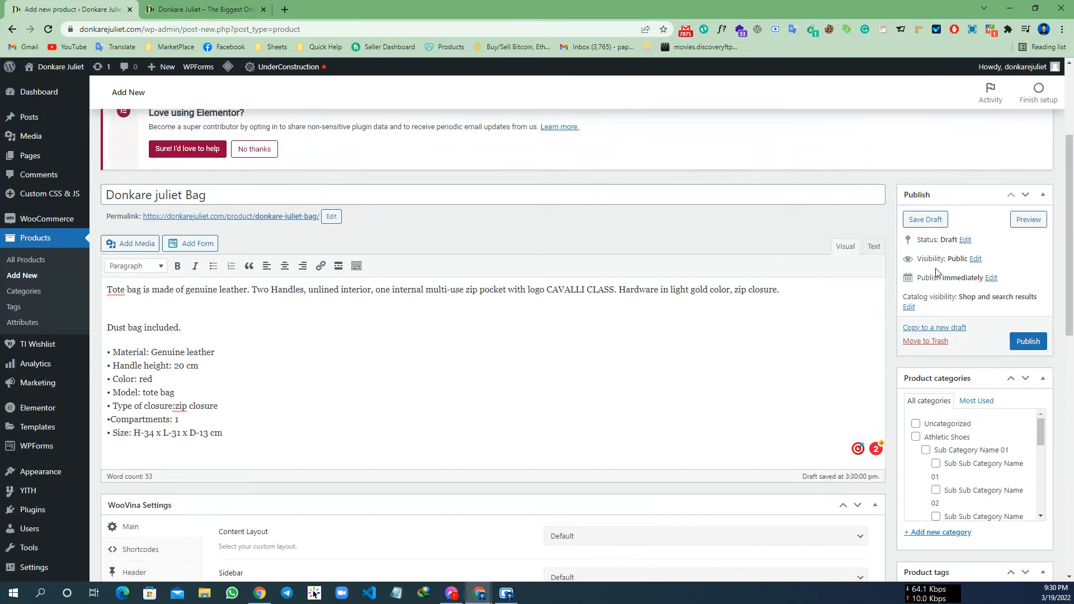
pyautogui.scroll(-2, 950, 309)
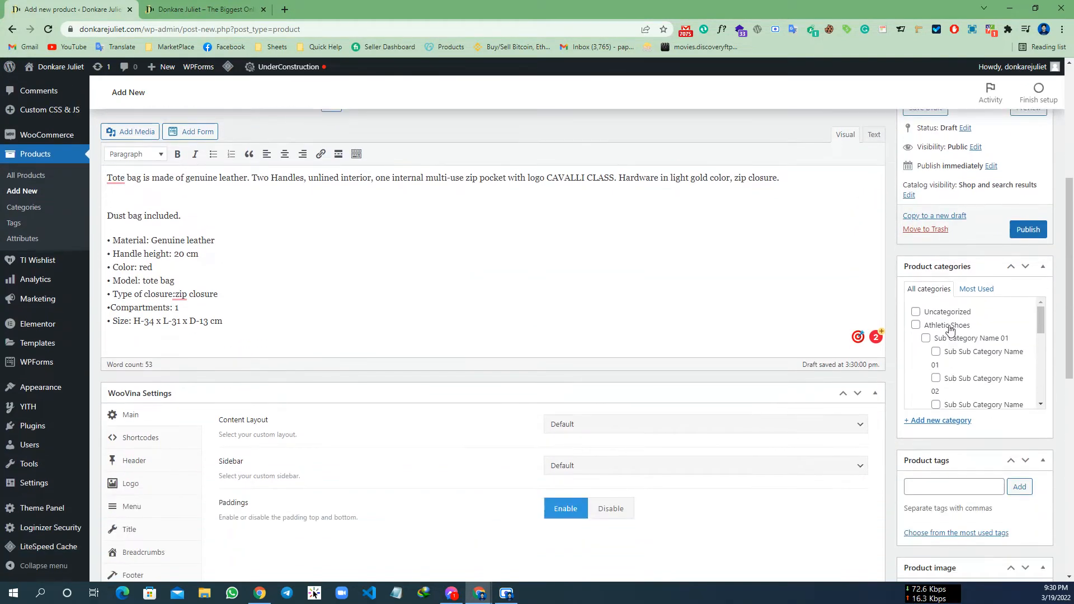
pyautogui.scroll(-3, 952, 353)
pyautogui.scroll(2, 950, 361)
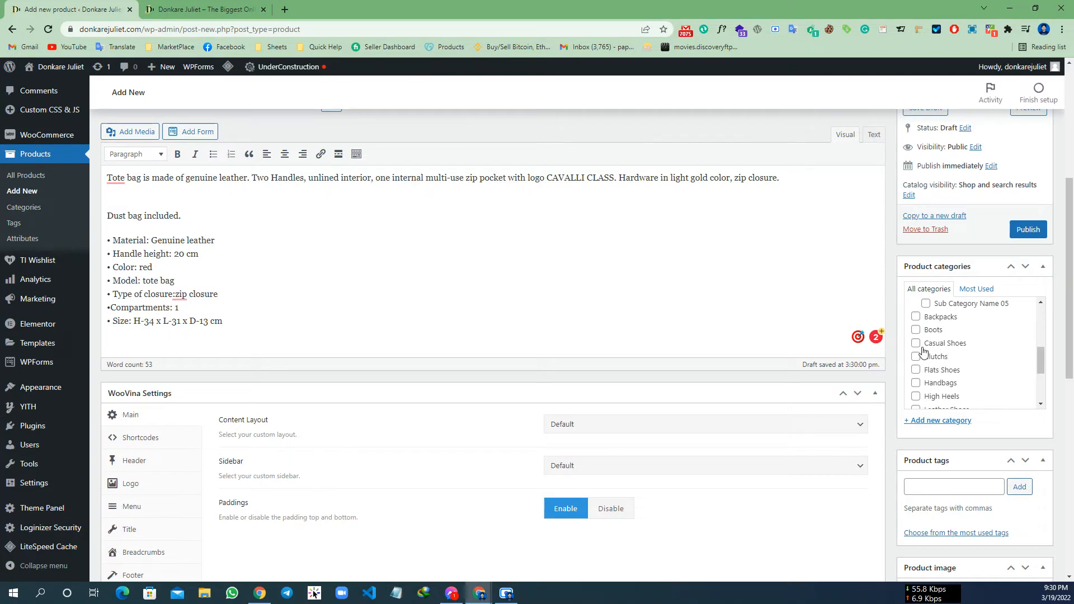
pyautogui.scroll(3, 939, 344)
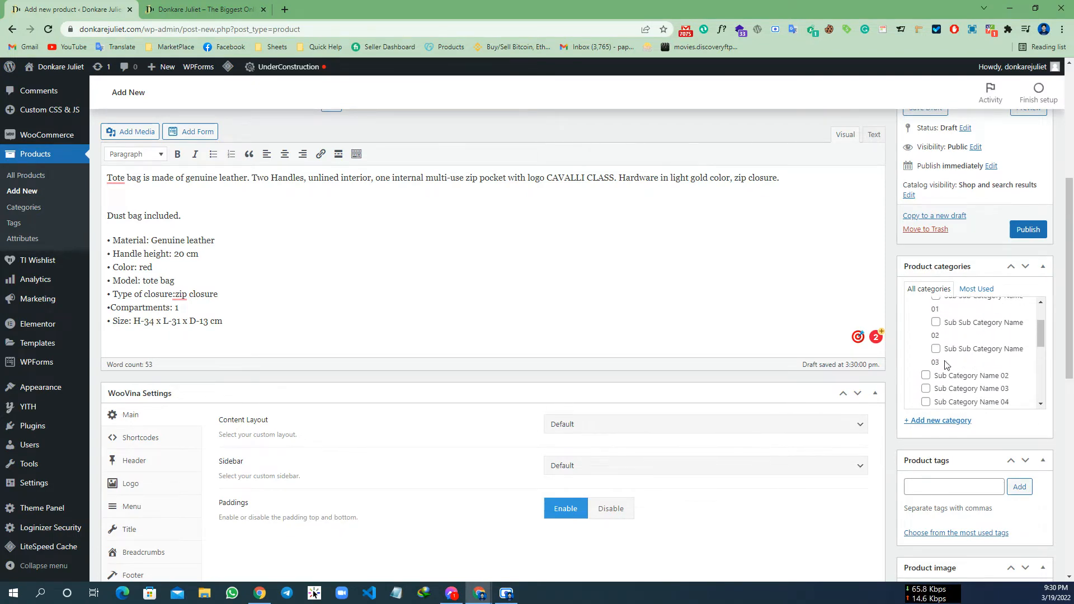
pyautogui.scroll(-3, 940, 350)
pyautogui.scroll(-5, 941, 350)
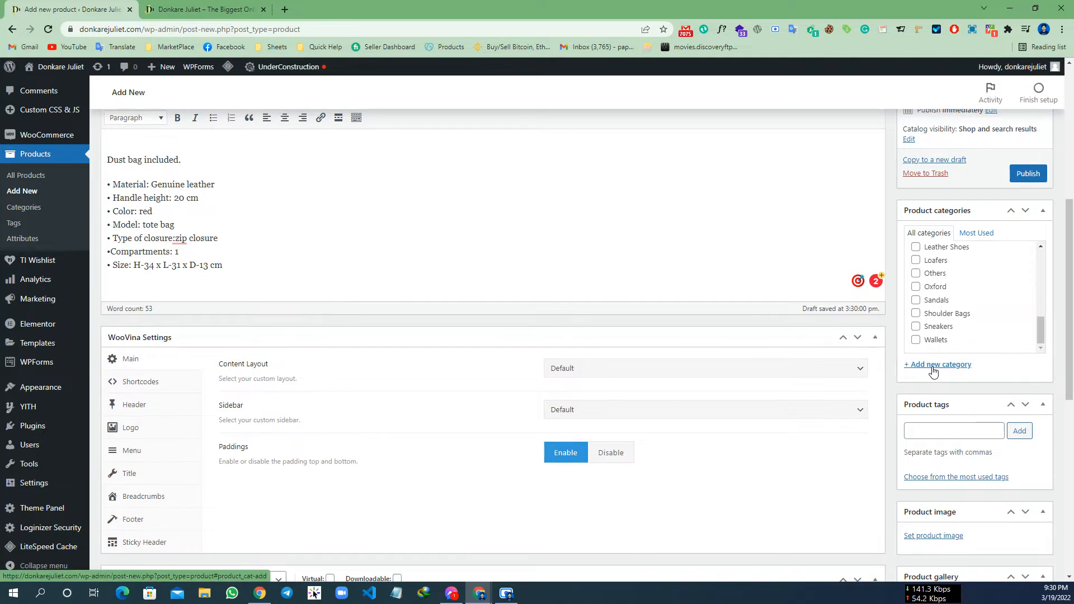
pyautogui.click(929, 370)
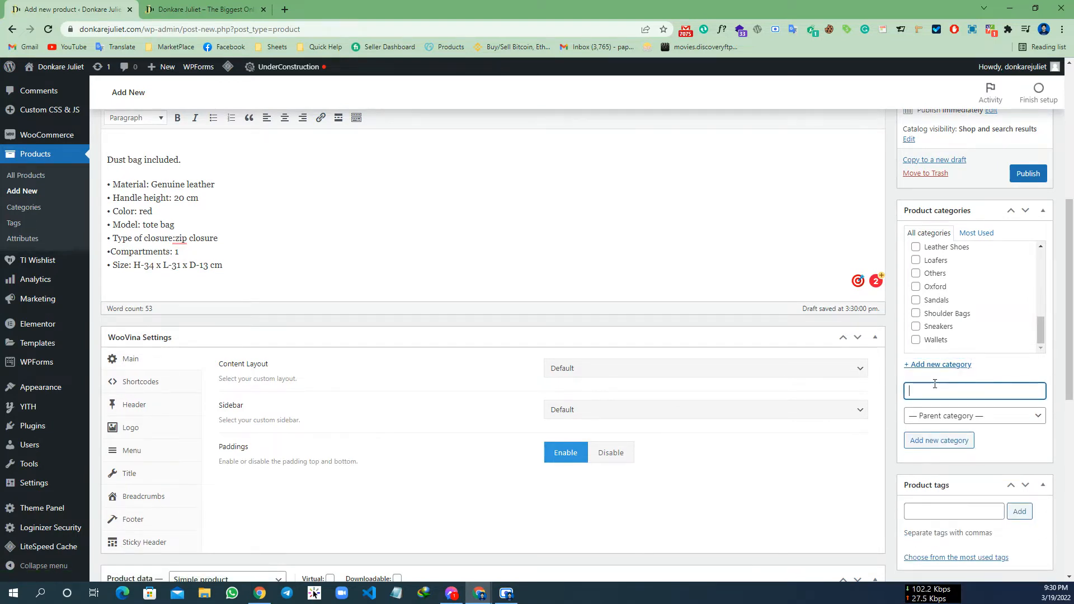
pyautogui.write('Ba')
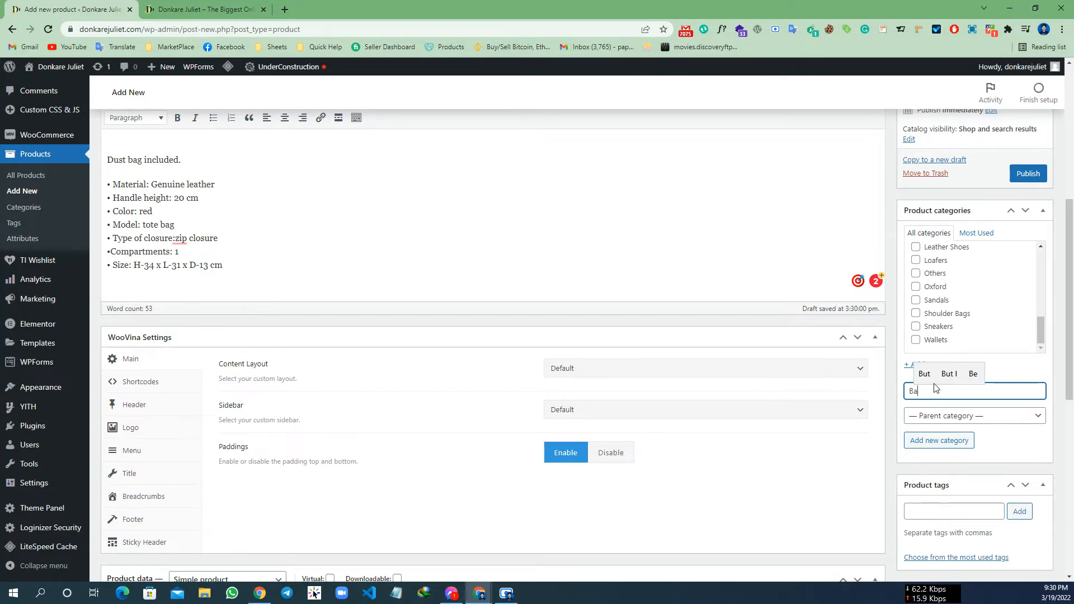
pyautogui.write('gs')
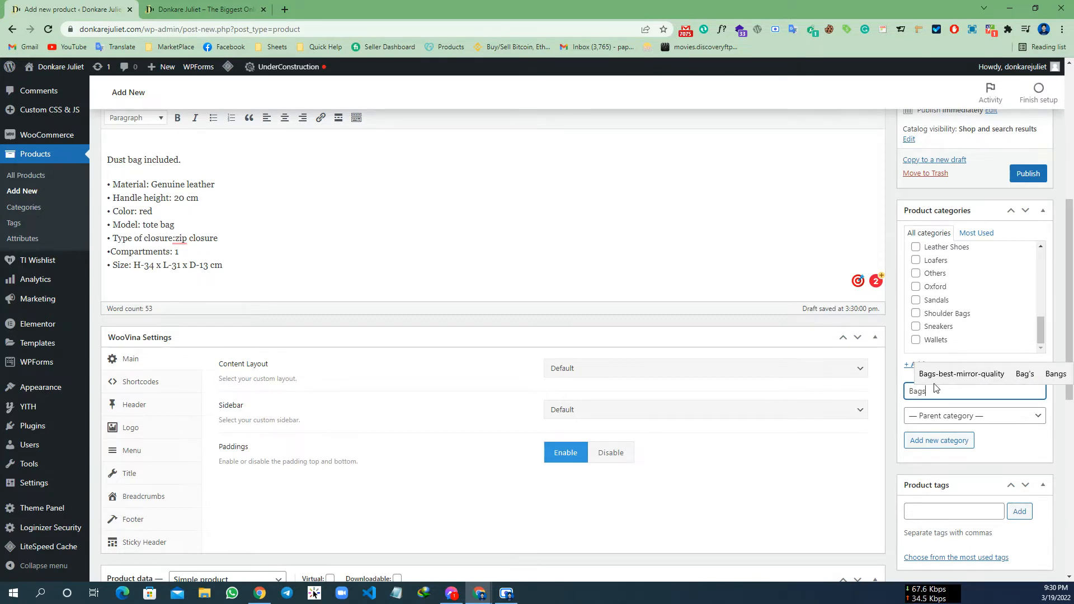
pyautogui.press('Return')
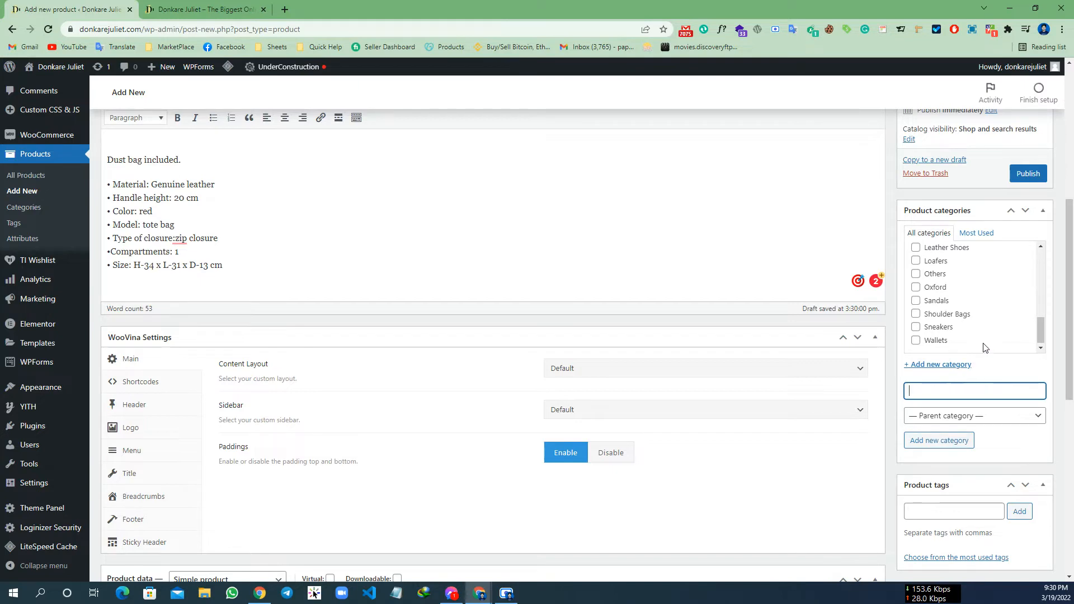
pyautogui.scroll(10, 985, 348)
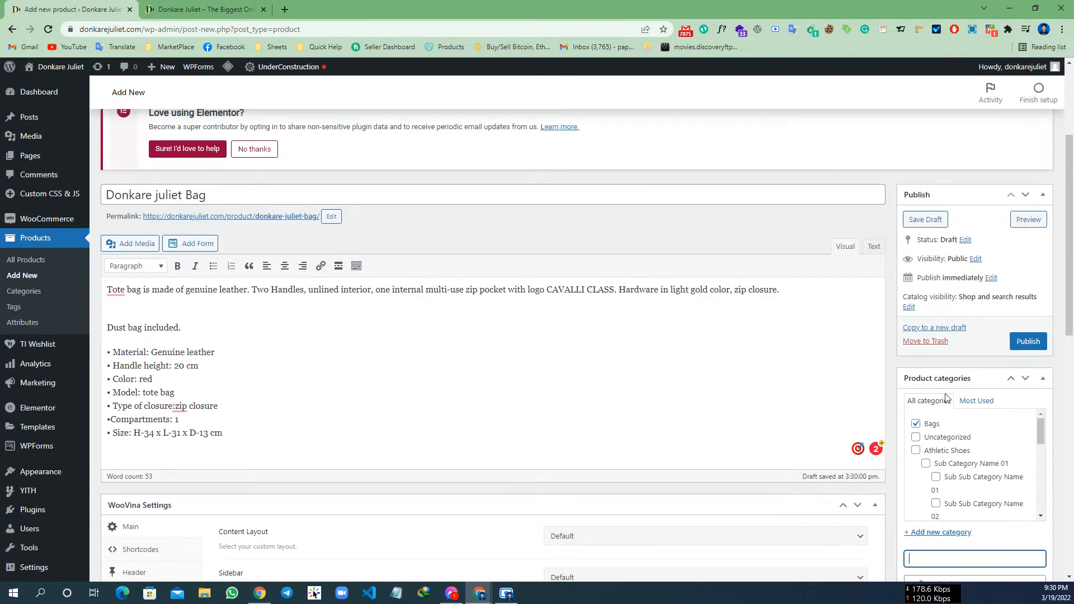
pyautogui.scroll(-5, 943, 409)
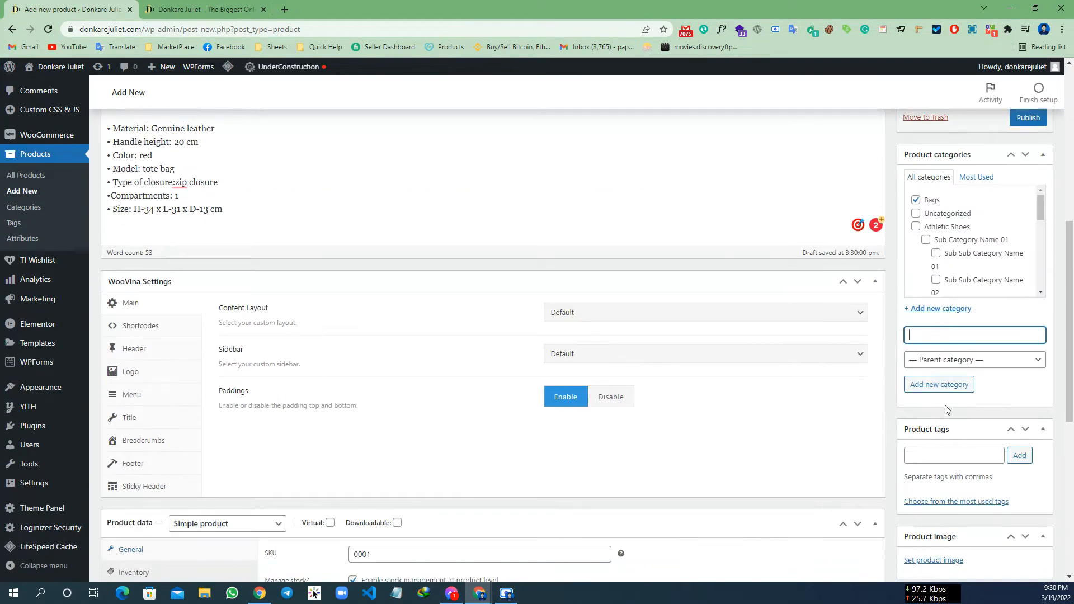
pyautogui.click(949, 403)
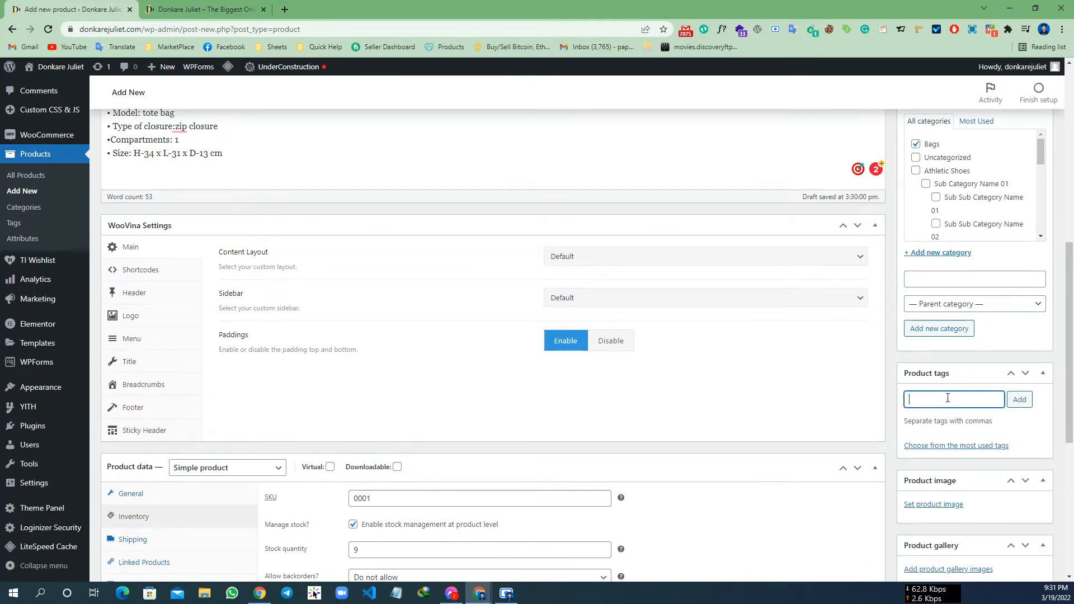
pyautogui.scroll(-2, 948, 400)
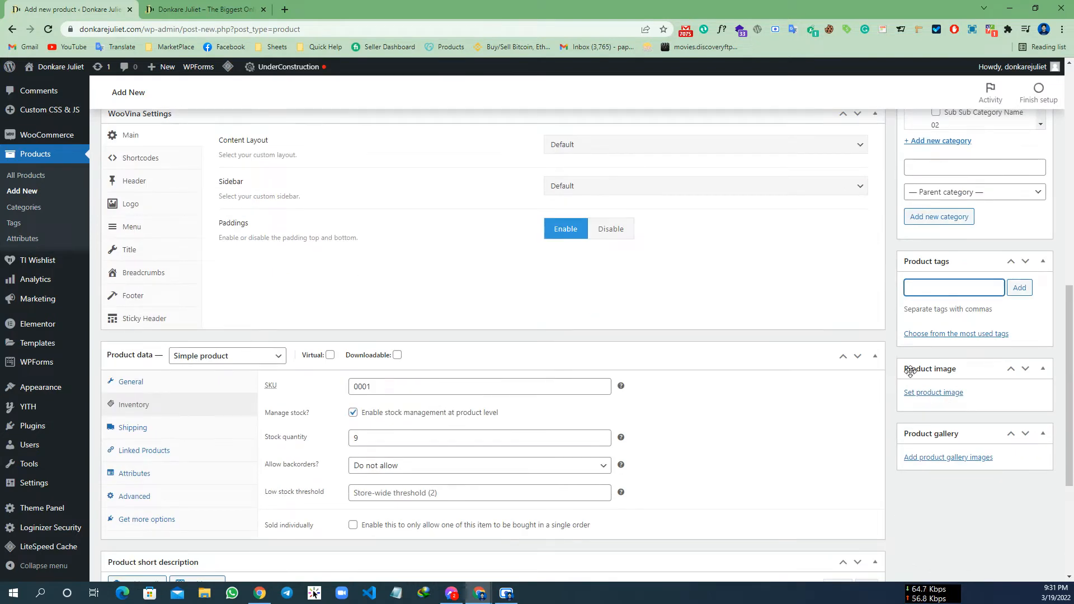
pyautogui.click(929, 394)
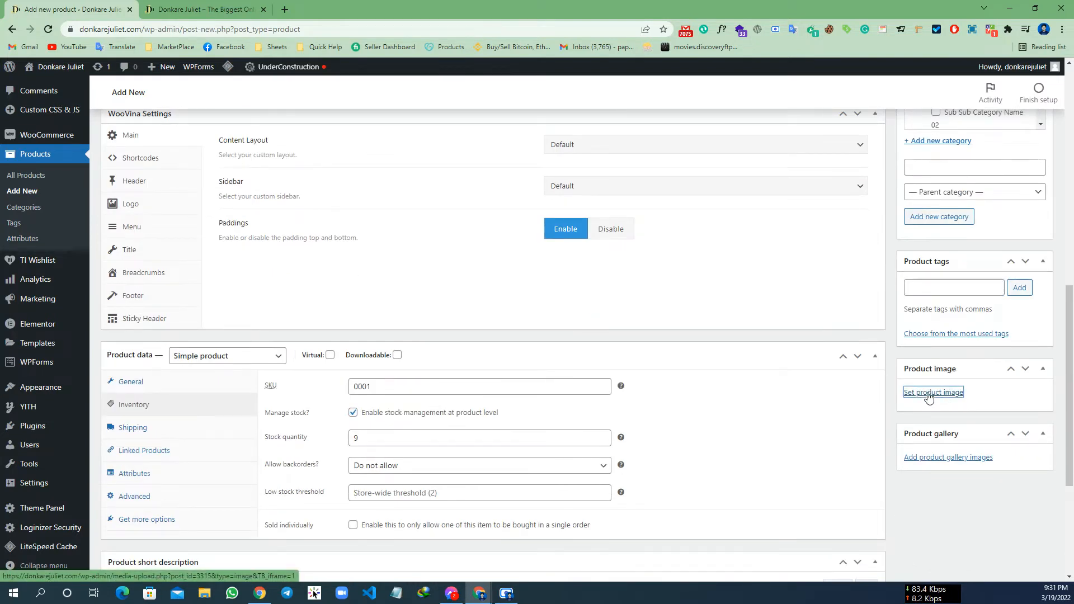
pyautogui.click(51, 114)
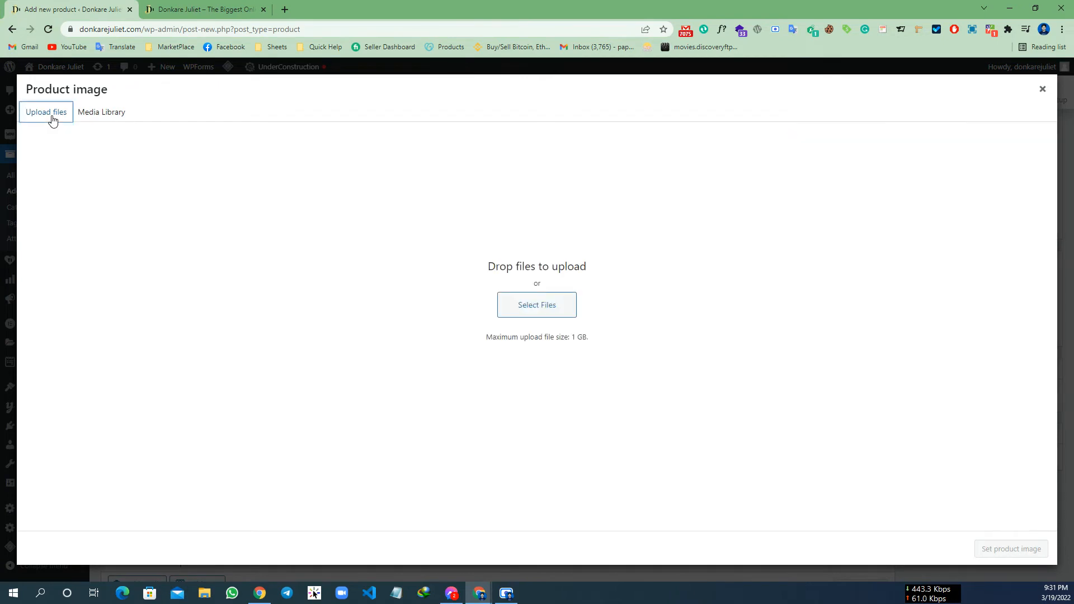
pyautogui.click(1043, 89)
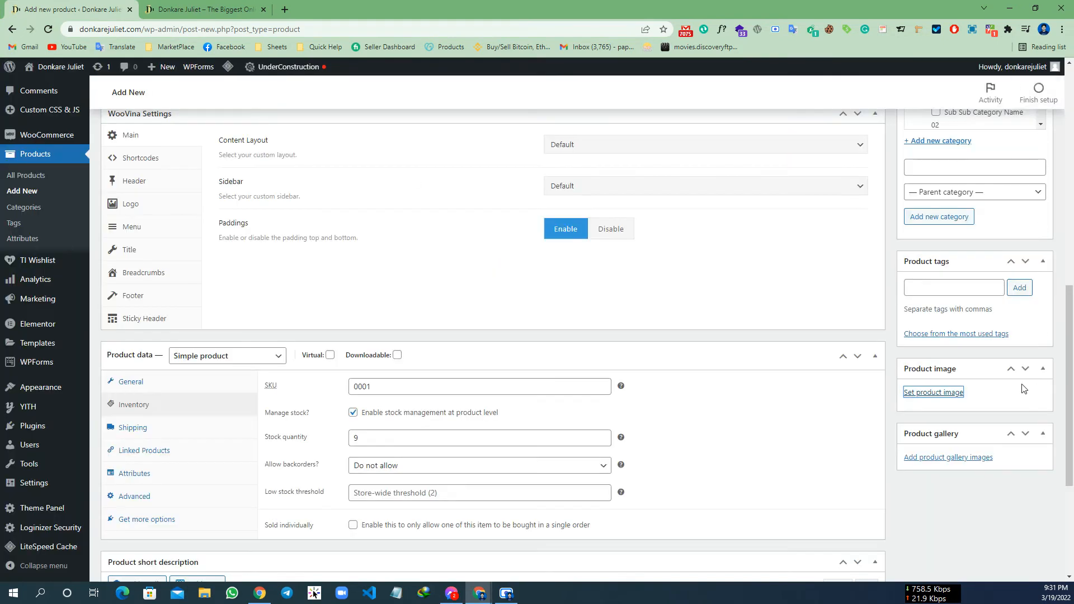
# Upload donkarejuliet.png from the Downloads folder and set it as the product image.
pyautogui.click(940, 395)
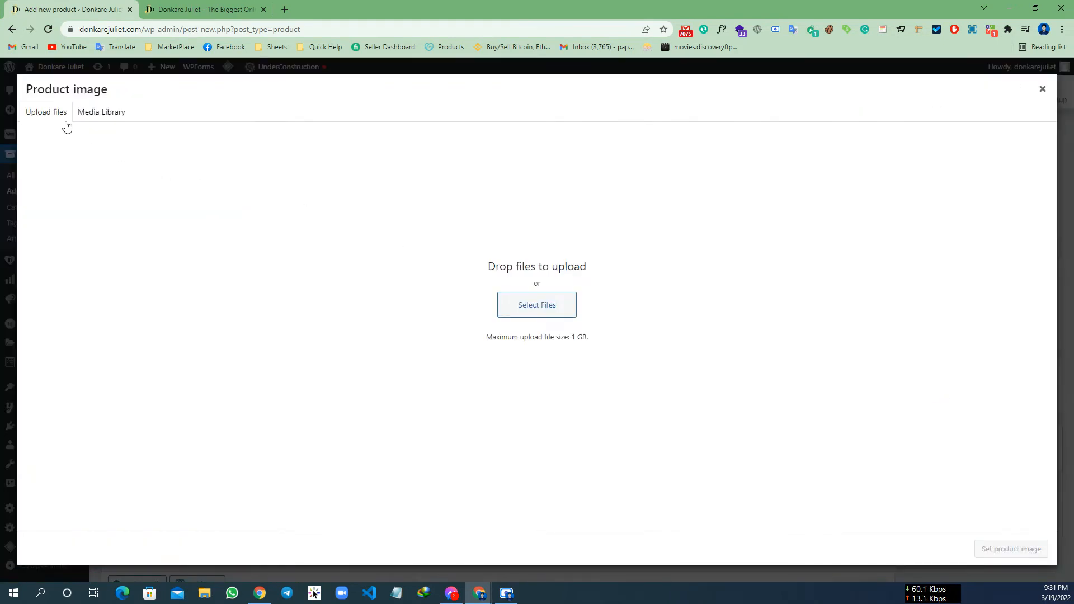
pyautogui.click(532, 302)
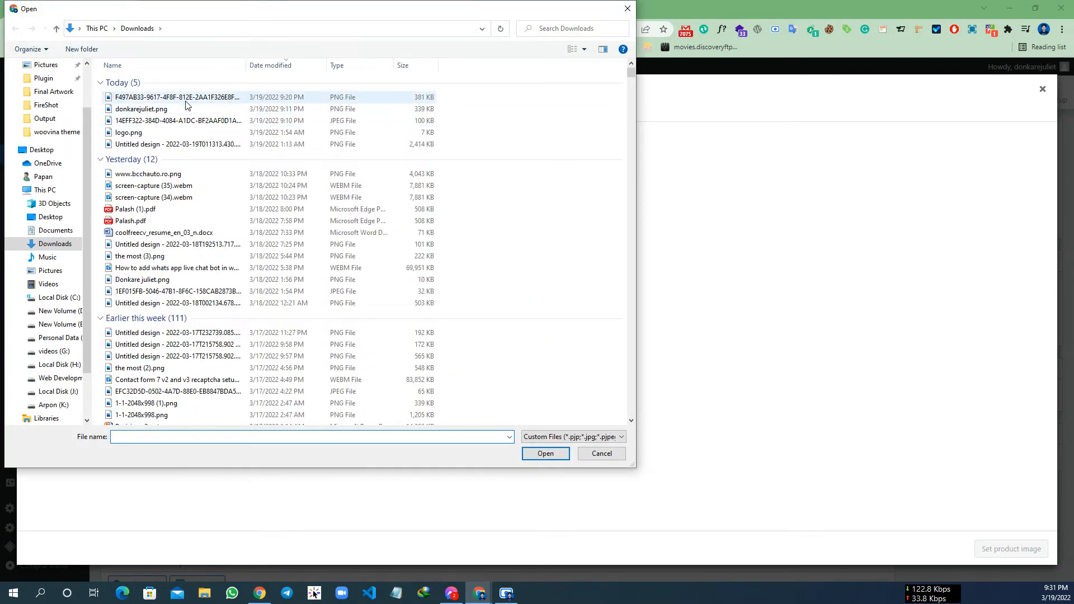
pyautogui.click(179, 109)
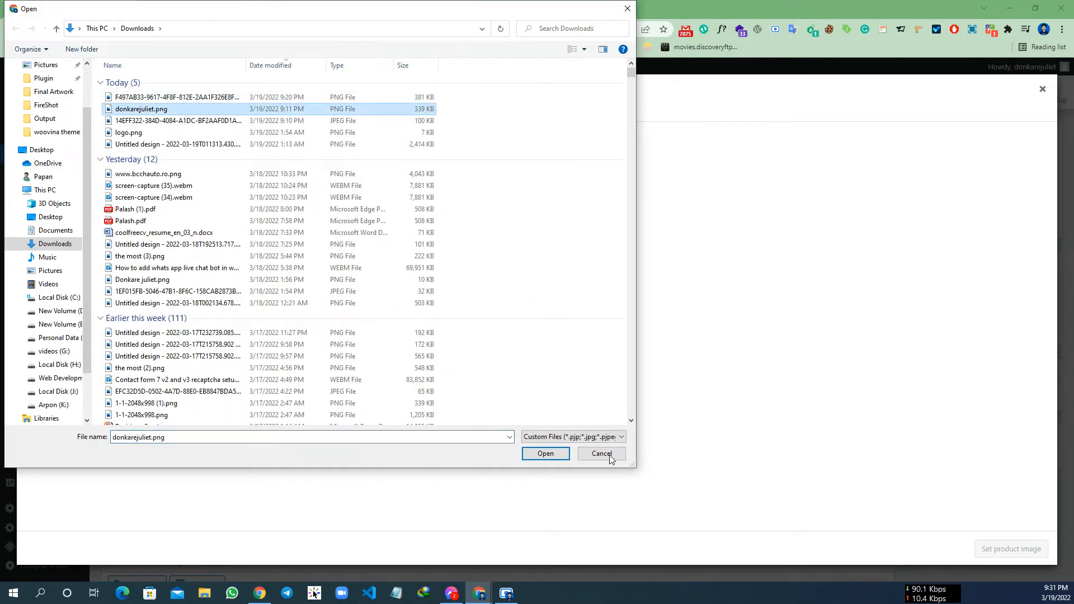
pyautogui.click(545, 453)
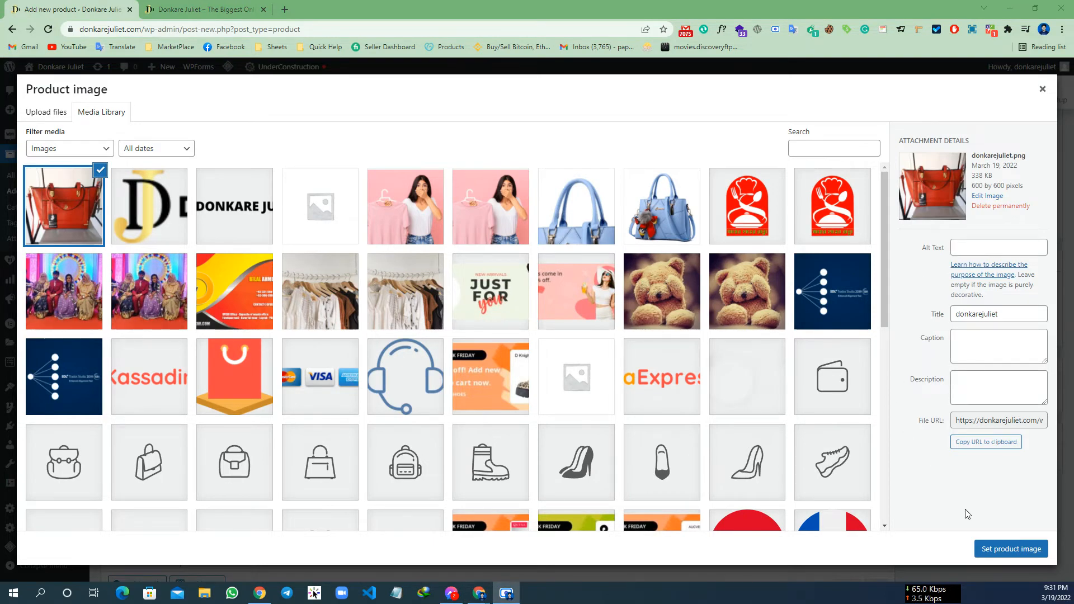
pyautogui.click(995, 552)
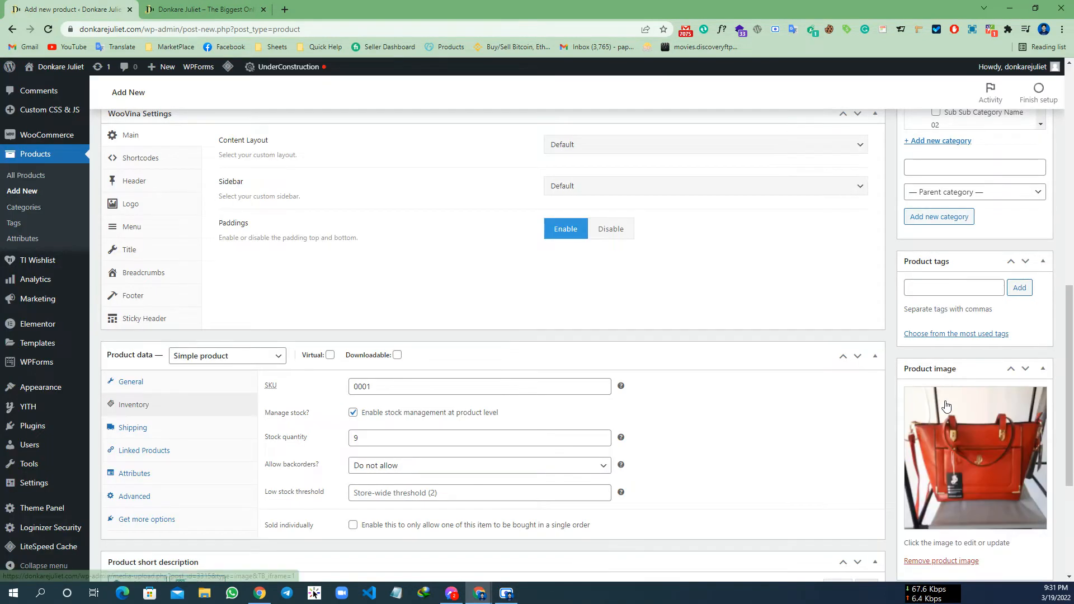
pyautogui.scroll(-2, 948, 388)
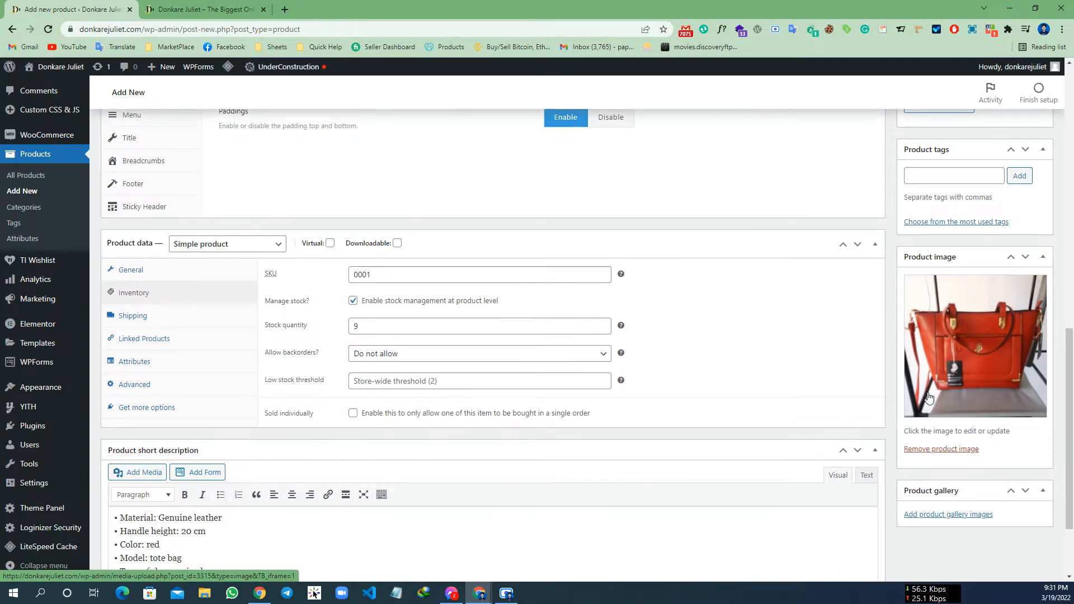
pyautogui.scroll(-2, 959, 267)
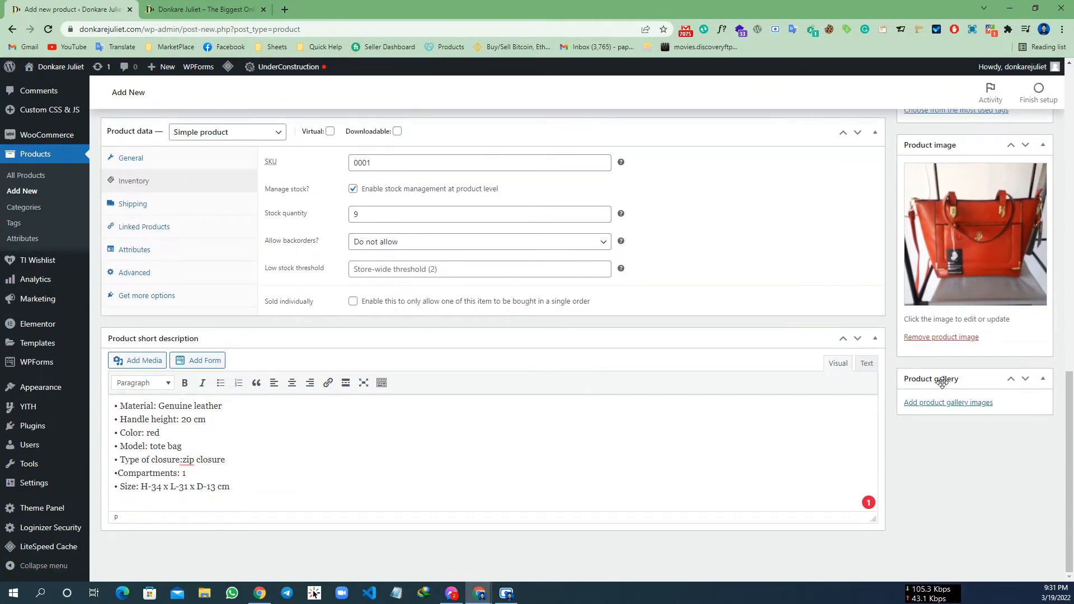
pyautogui.click(938, 404)
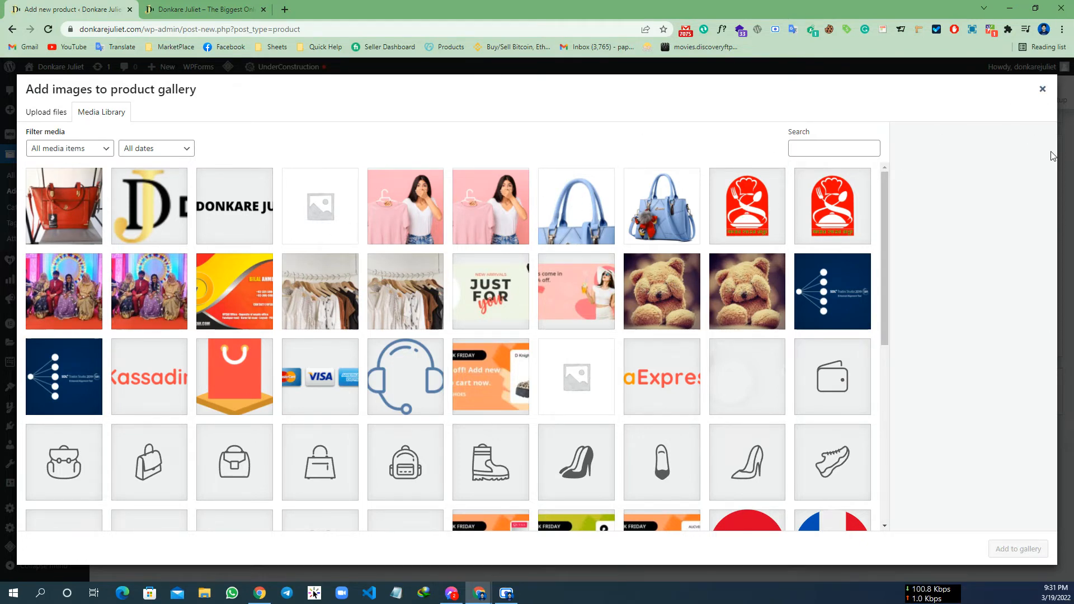
pyautogui.click(1042, 89)
# Publish the Donkare juliet Bag product and open its store page in a new browser tab.
pyautogui.scroll(10, 995, 310)
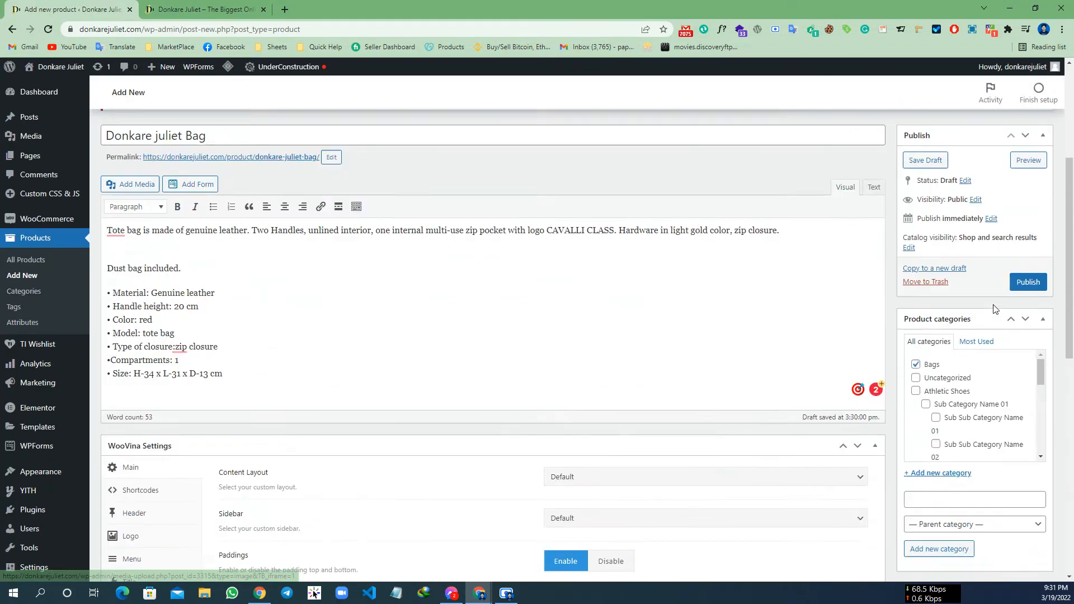
pyautogui.scroll(2, 995, 310)
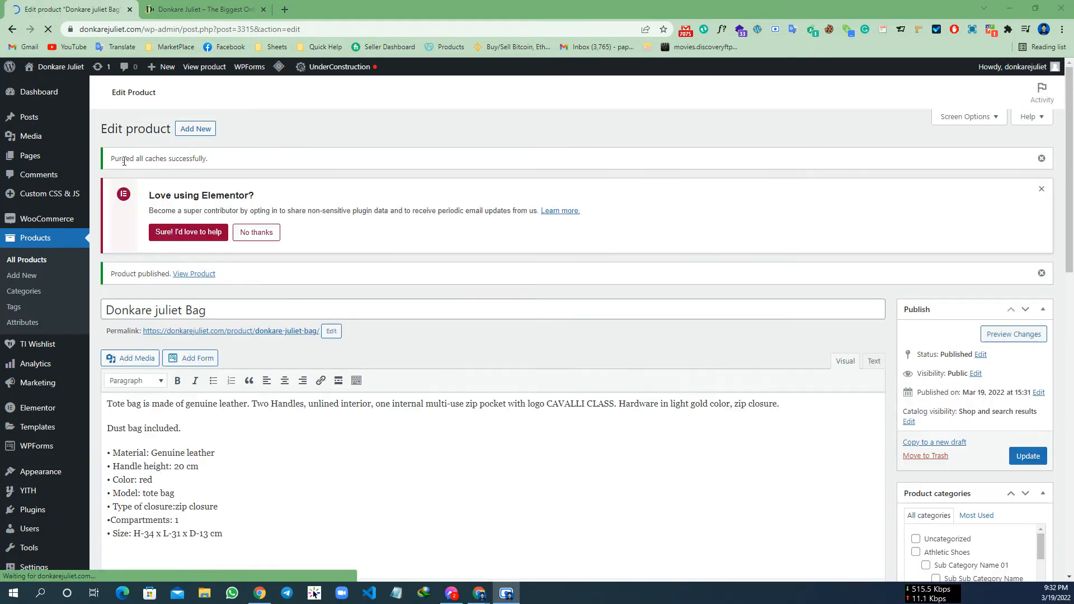
pyautogui.moveTo(111, 159); pyautogui.dragTo(211, 160)
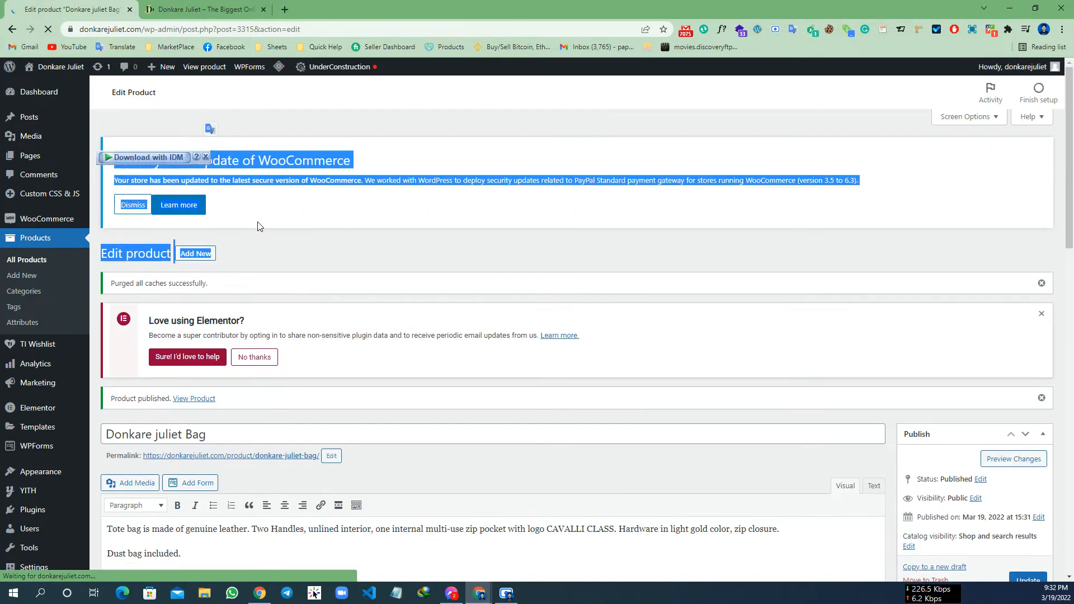
pyautogui.click(285, 244)
pyautogui.scroll(-3, 224, 259)
pyautogui.middleClick(193, 231)
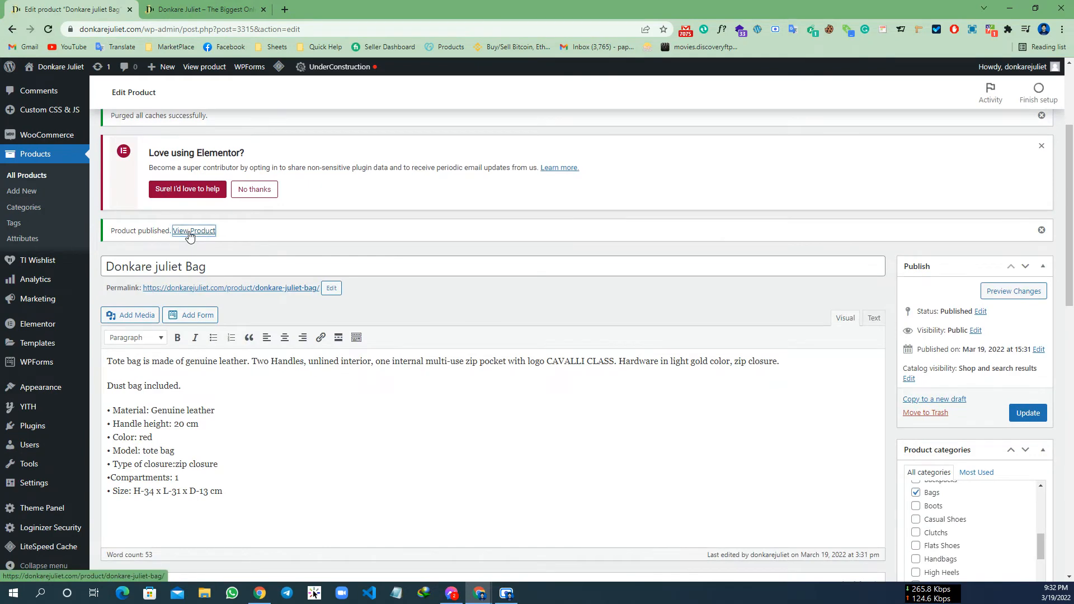
pyautogui.scroll(-1, 191, 233)
pyautogui.click(300, 9)
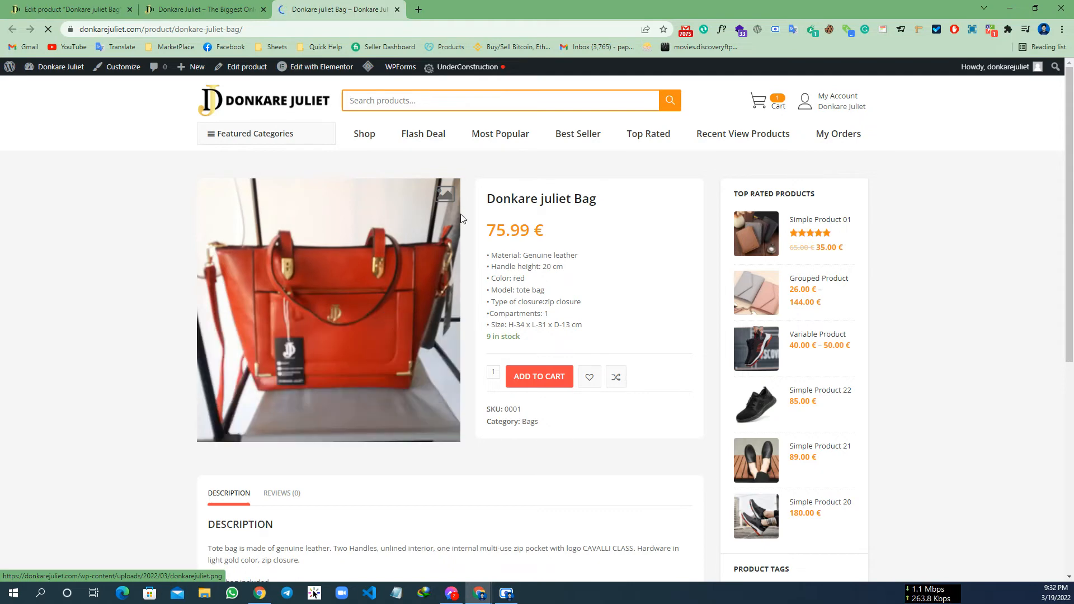
# Review the published product page's title, price, short description, stock, SKU, category and full description.
pyautogui.moveTo(489, 197); pyautogui.dragTo(582, 200)
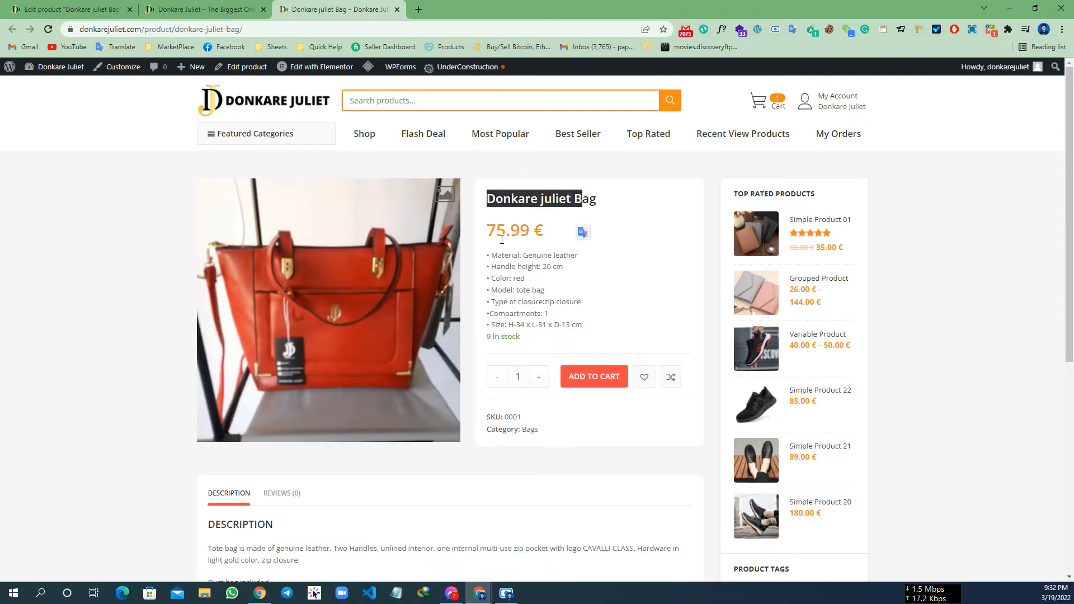
pyautogui.moveTo(487, 230); pyautogui.dragTo(547, 236)
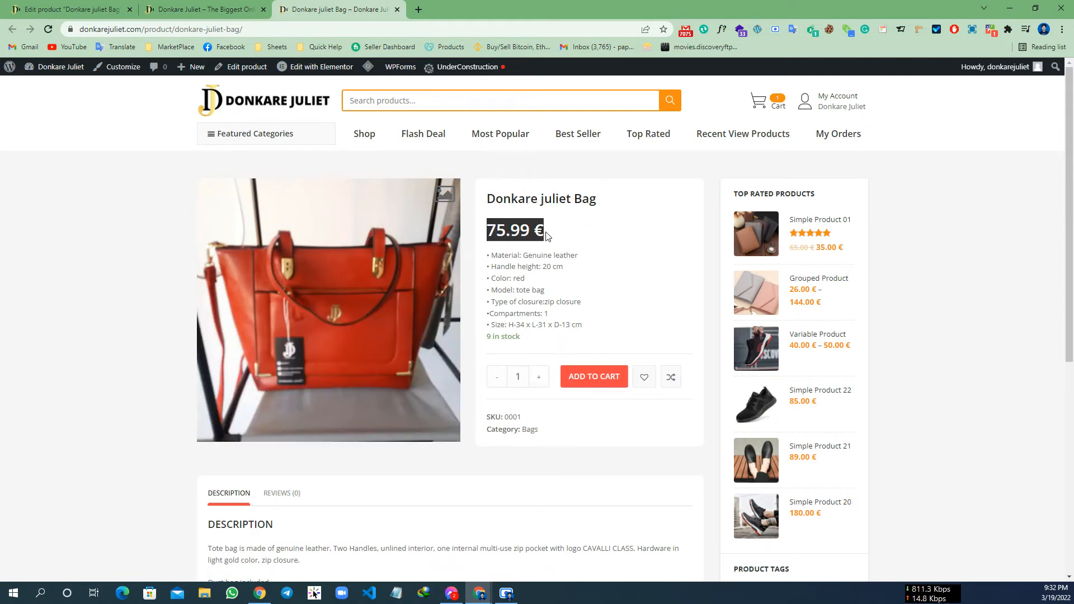
pyautogui.click(489, 255)
pyautogui.moveTo(499, 258); pyautogui.dragTo(585, 327)
pyautogui.click(511, 346)
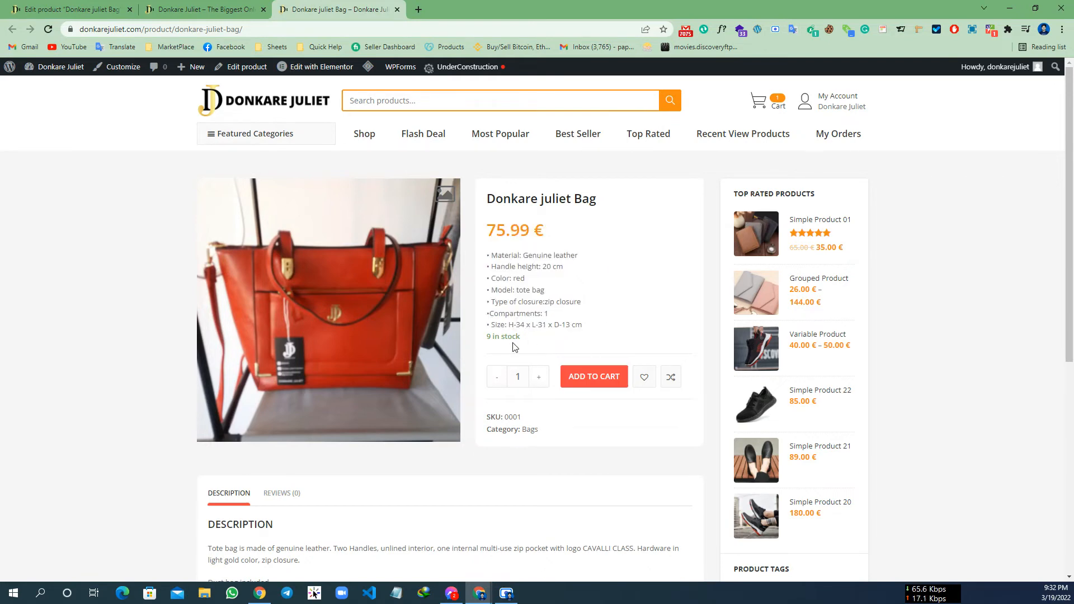
pyautogui.click(569, 321)
pyautogui.scroll(-2, 543, 271)
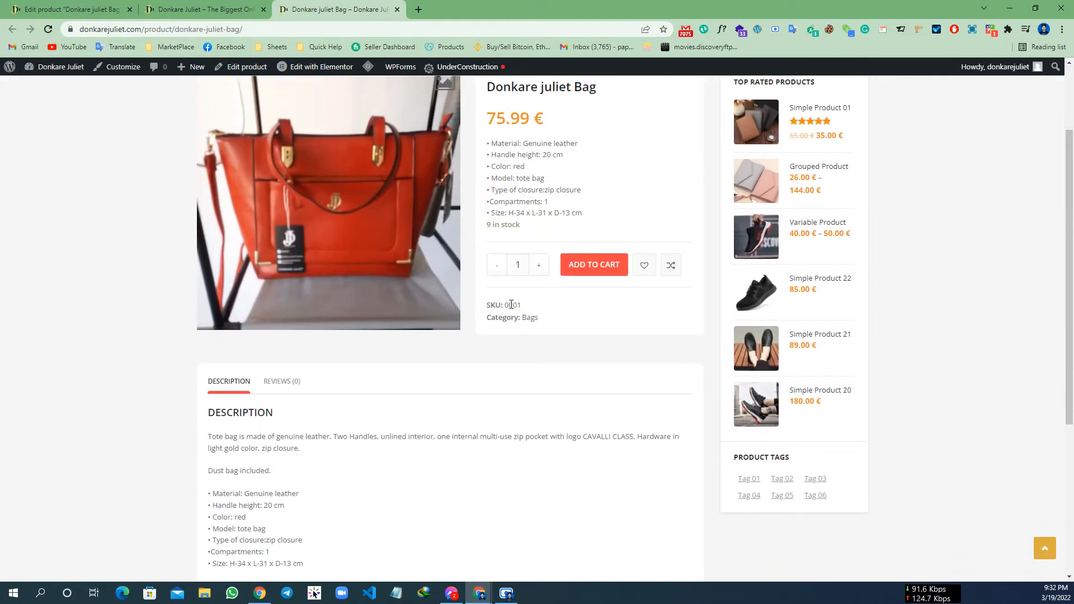
pyautogui.moveTo(507, 307); pyautogui.dragTo(527, 308)
pyautogui.click(552, 319)
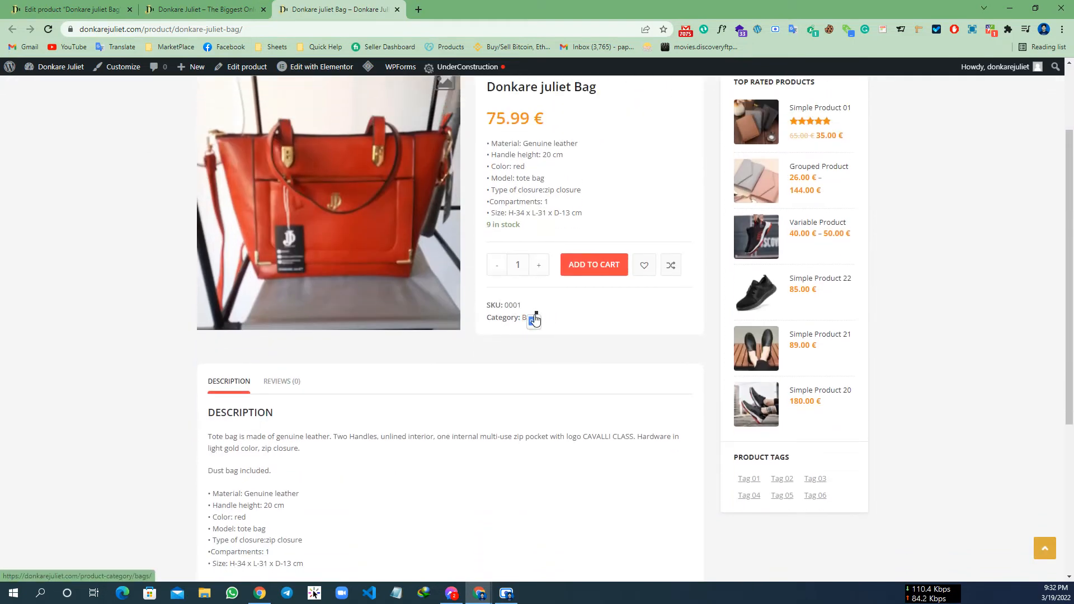
pyautogui.scroll(-2, 599, 319)
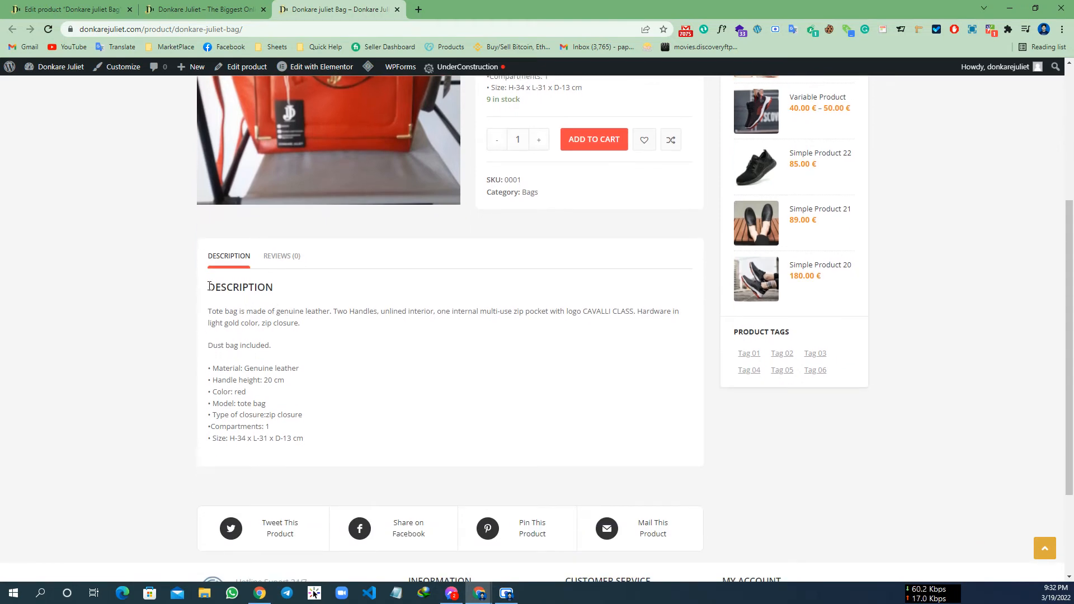
# Read the full description on the product's store page and recheck the price and short description.
pyautogui.moveTo(209, 286); pyautogui.dragTo(323, 446)
pyautogui.click(394, 428)
pyautogui.scroll(3, 394, 419)
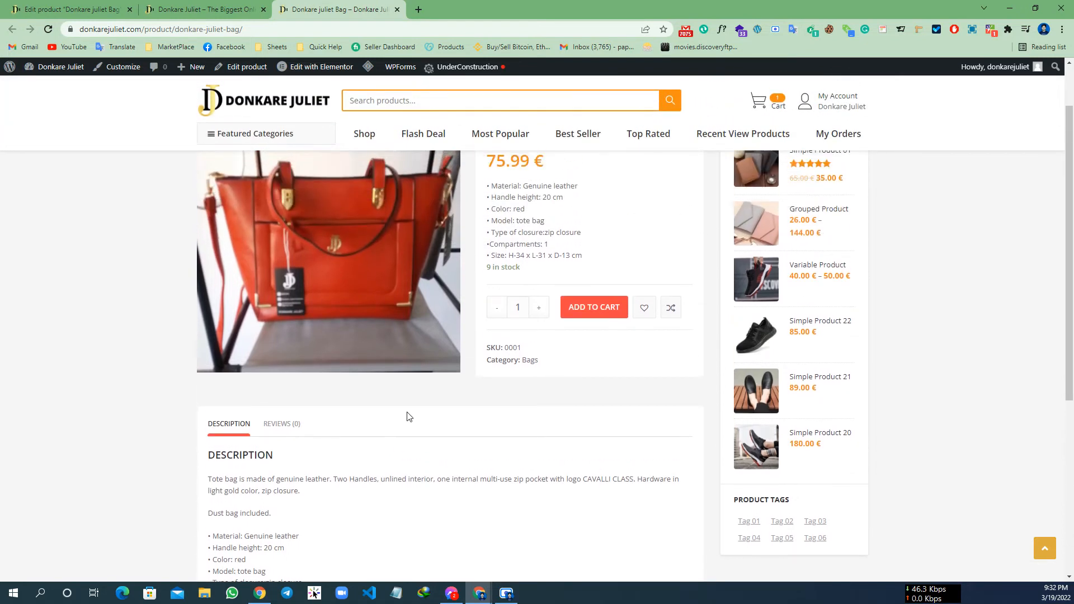
pyautogui.scroll(1, 630, 423)
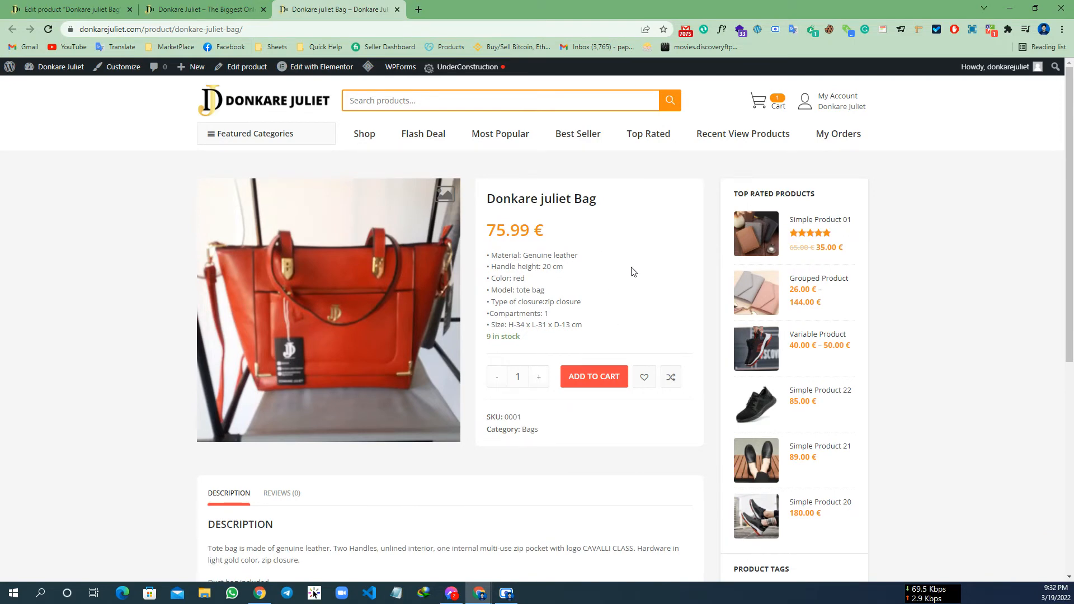
# Open the Donkare juliet Bag product for editing and set its regular price to 8.99 €.
pyautogui.click(238, 68)
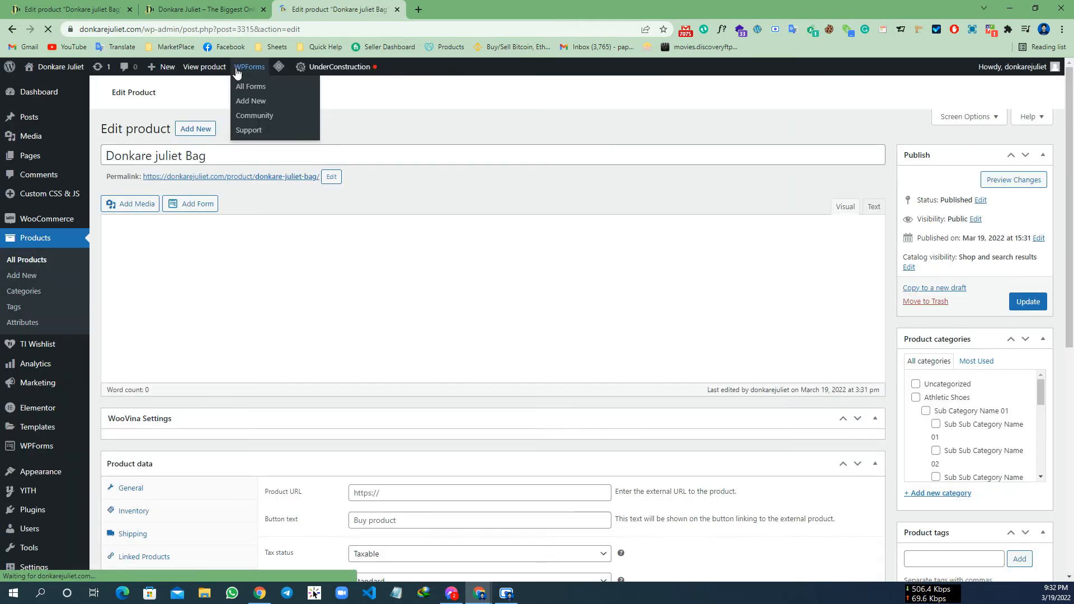
pyautogui.scroll(-3, 246, 308)
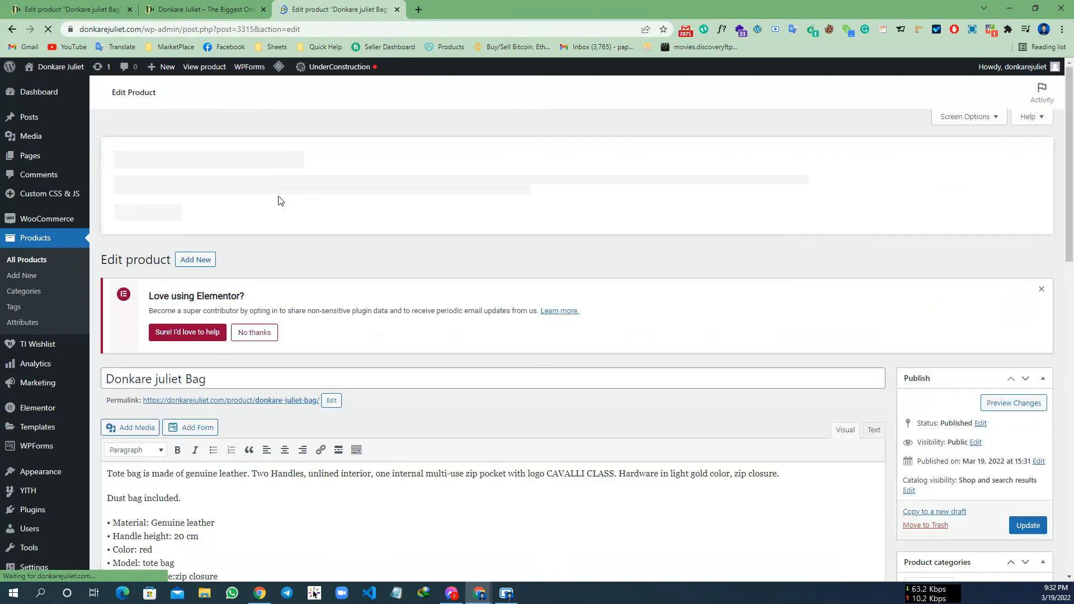
pyautogui.scroll(-10, 374, 305)
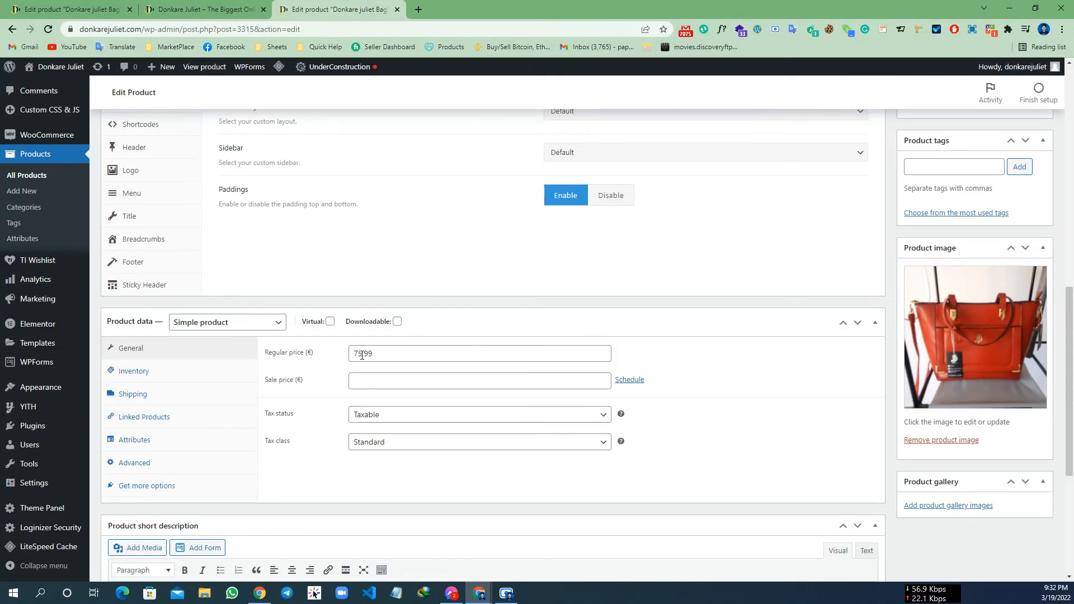
pyautogui.click(362, 356)
pyautogui.moveTo(359, 355); pyautogui.dragTo(353, 354)
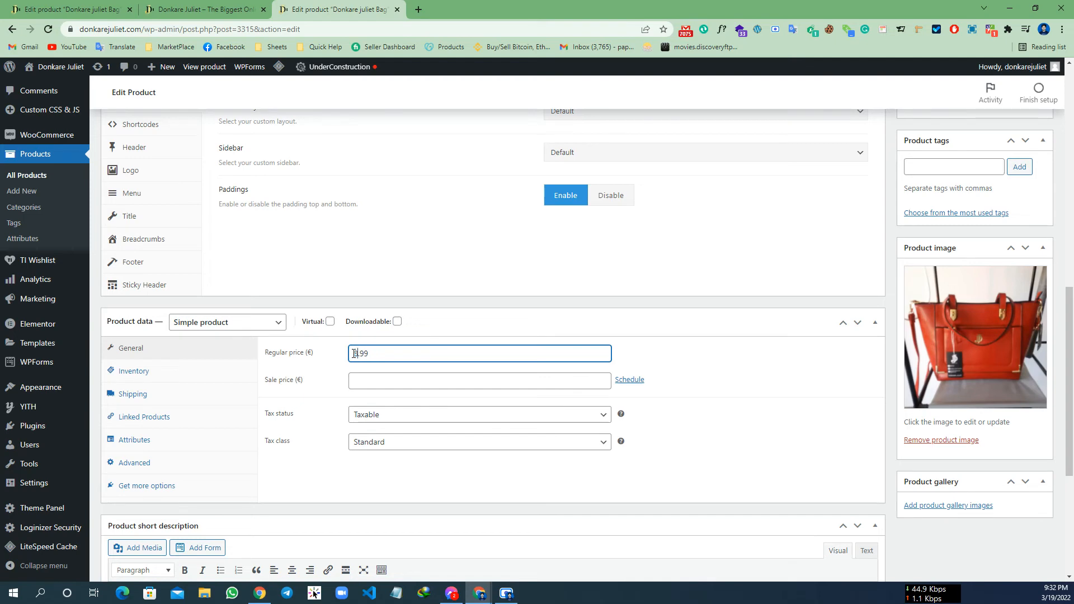
pyautogui.moveTo(401, 358); pyautogui.dragTo(351, 351)
pyautogui.scroll(8, 339, 356)
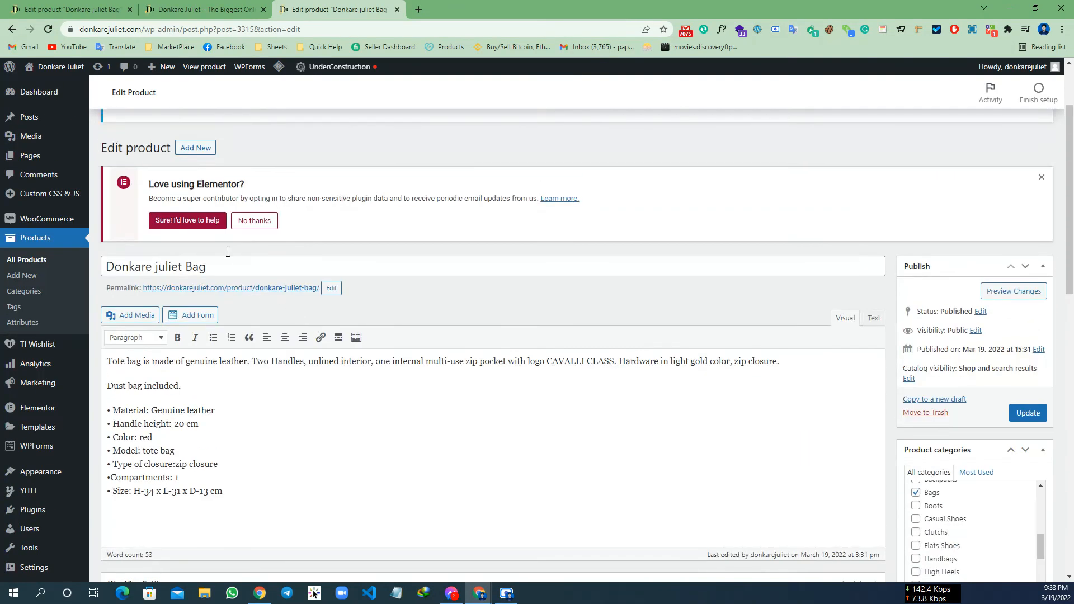
pyautogui.click(216, 258)
pyautogui.moveTo(216, 258); pyautogui.dragTo(172, 265)
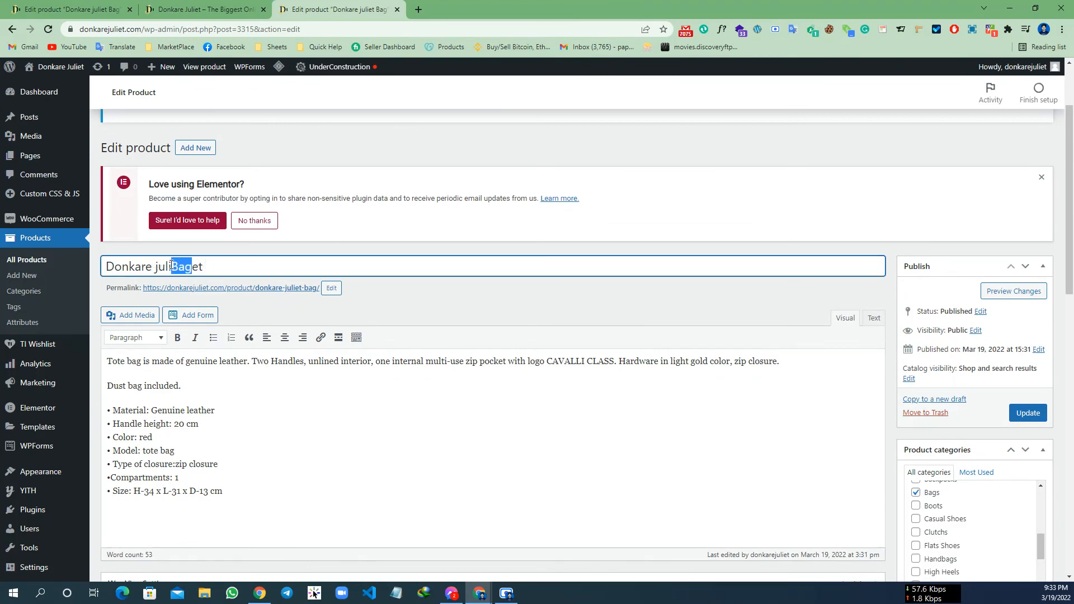
pyautogui.click(190, 263)
pyautogui.hotkey('ctrl', 's')
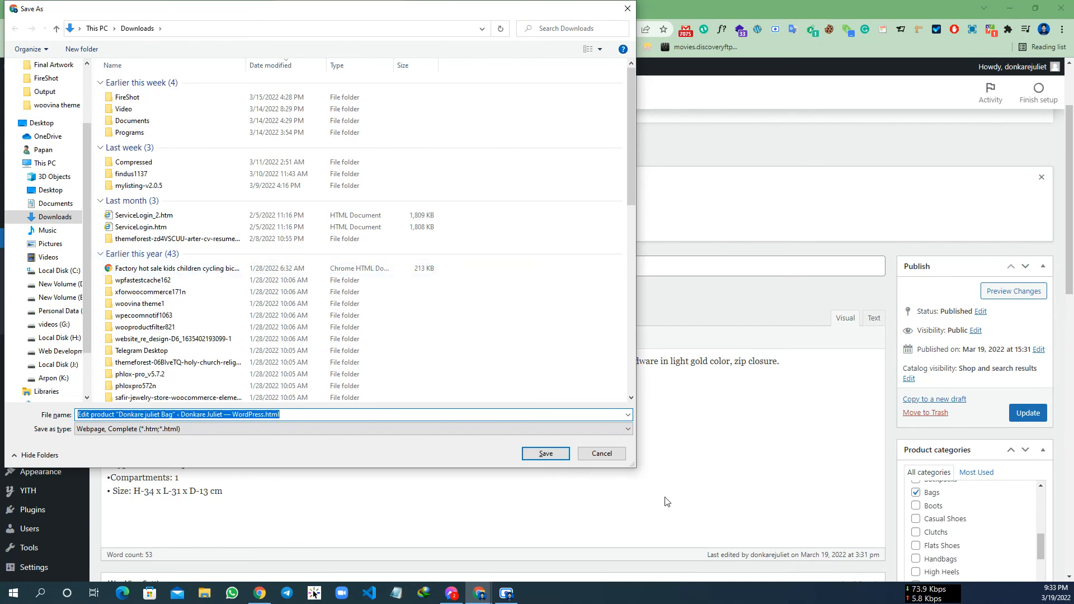
pyautogui.click(599, 453)
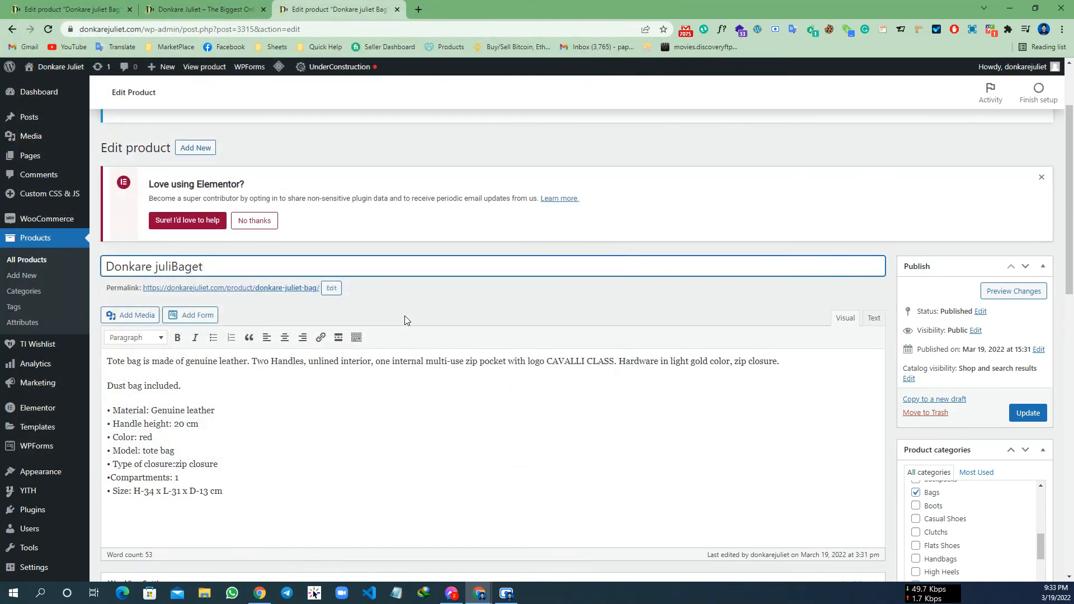
pyautogui.hotkey('ctrl', 'z')
pyautogui.click(405, 317)
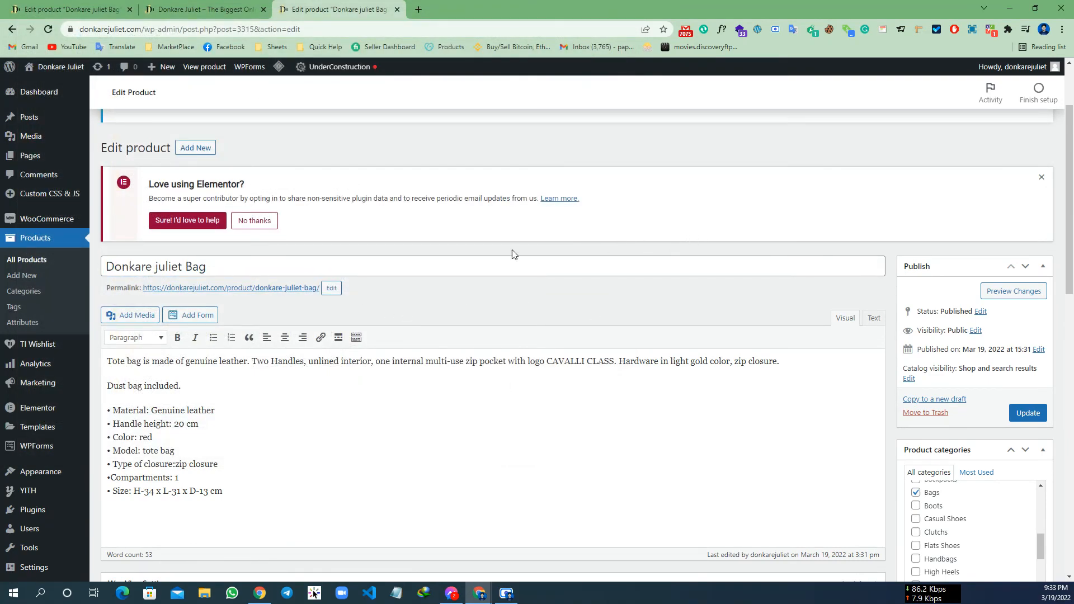
# Update the product and view its store page in a new browser tab to check the price.
pyautogui.scroll(-3, 459, 274)
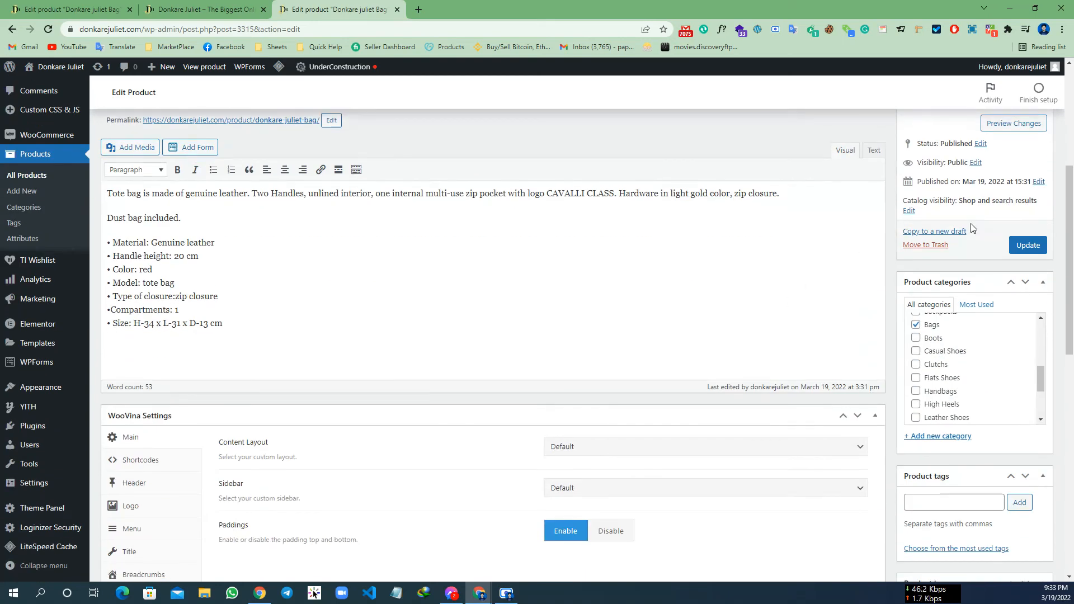
pyautogui.click(1026, 245)
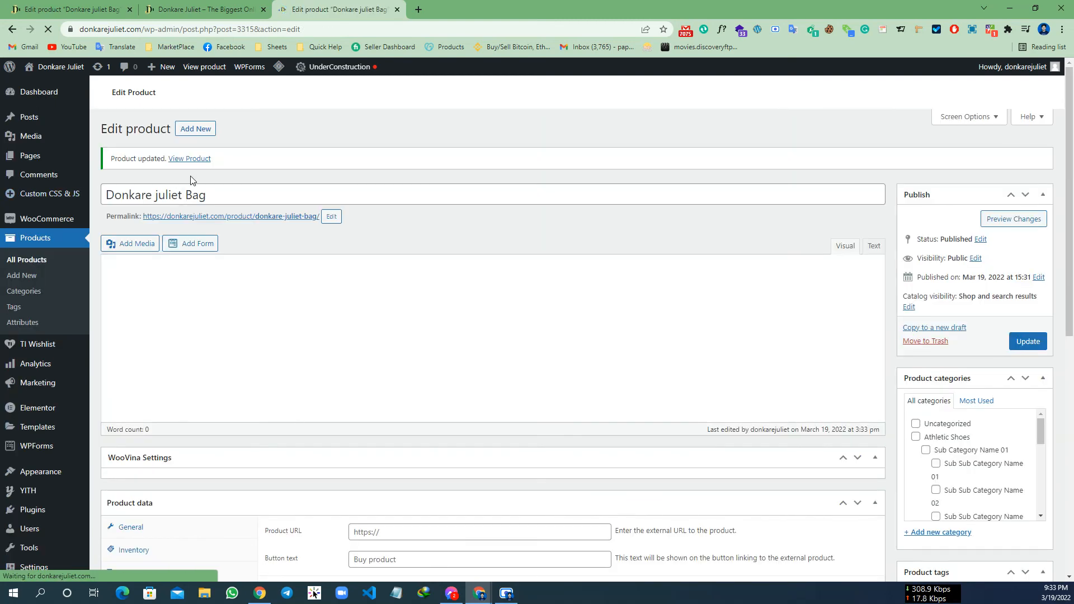
pyautogui.middleClick(182, 160)
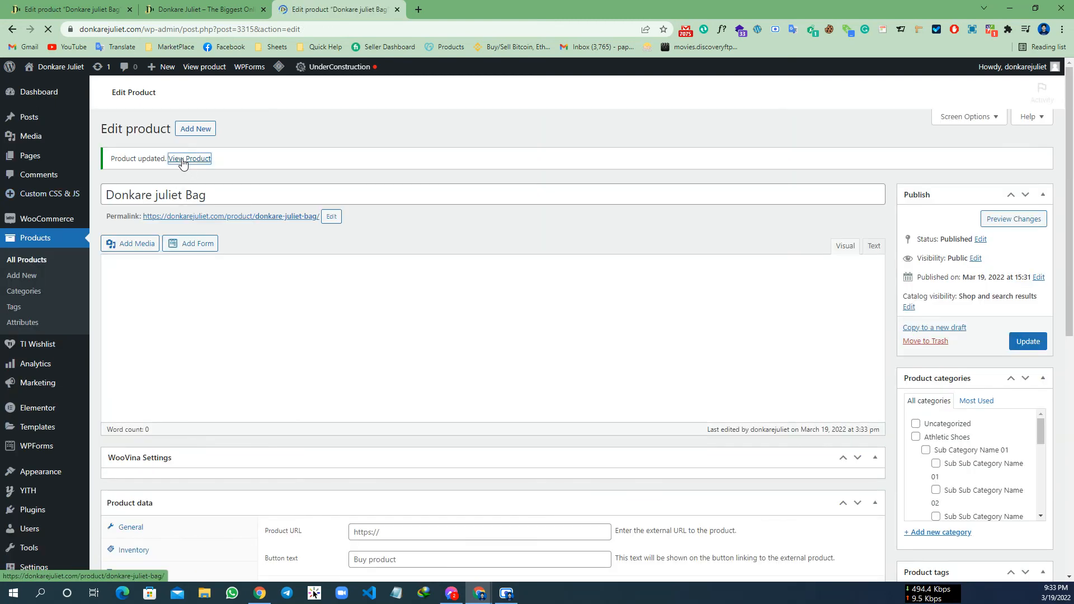
pyautogui.click(472, 5)
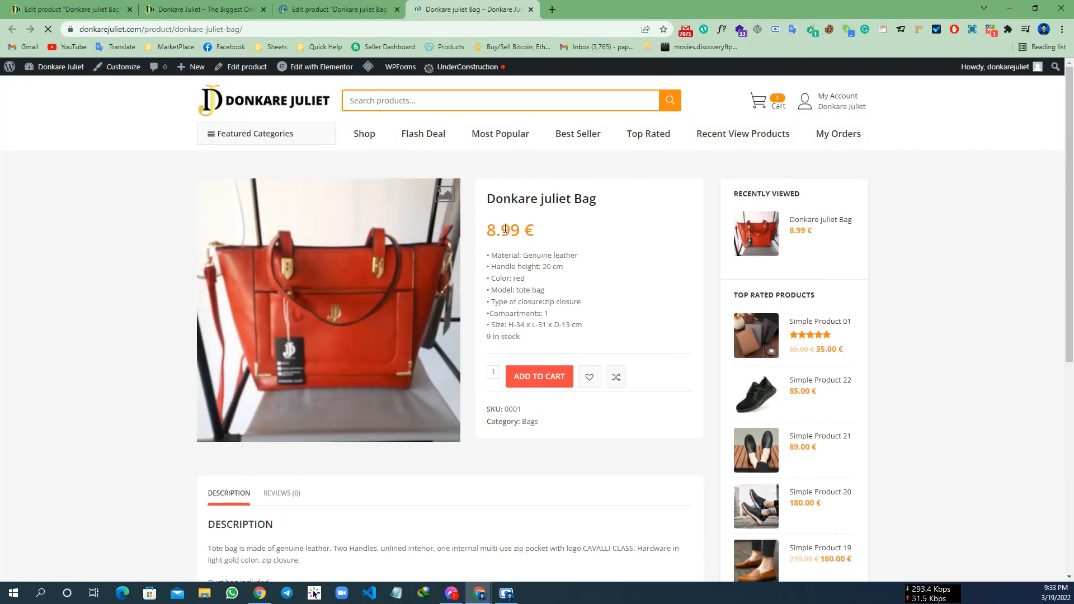
# Return to the product editor, set the regular price to 80.99 € and update the product.
pyautogui.click(352, 4)
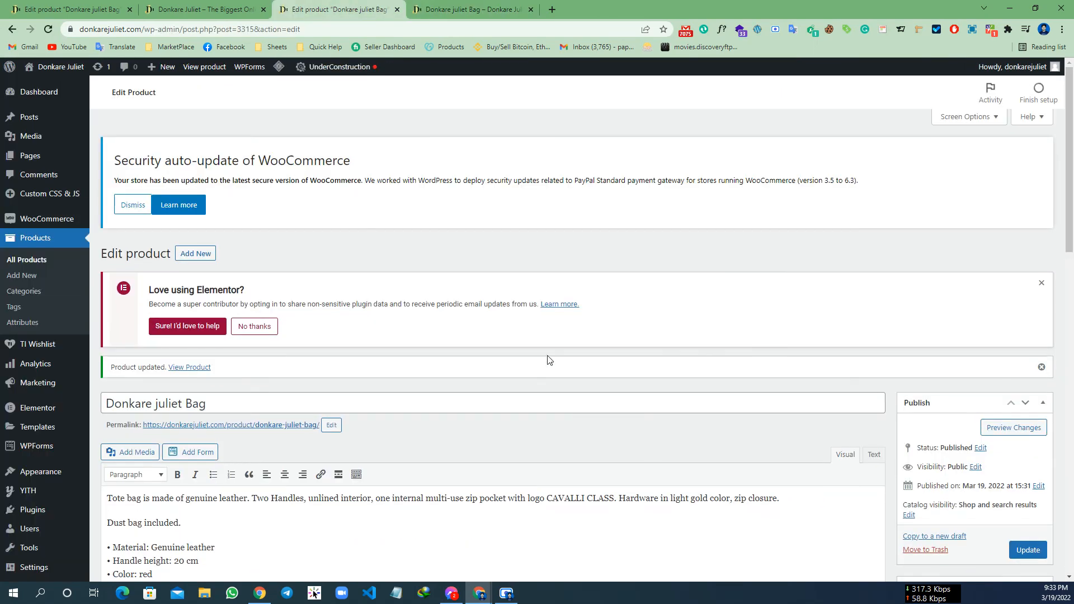
pyautogui.scroll(-15, 520, 353)
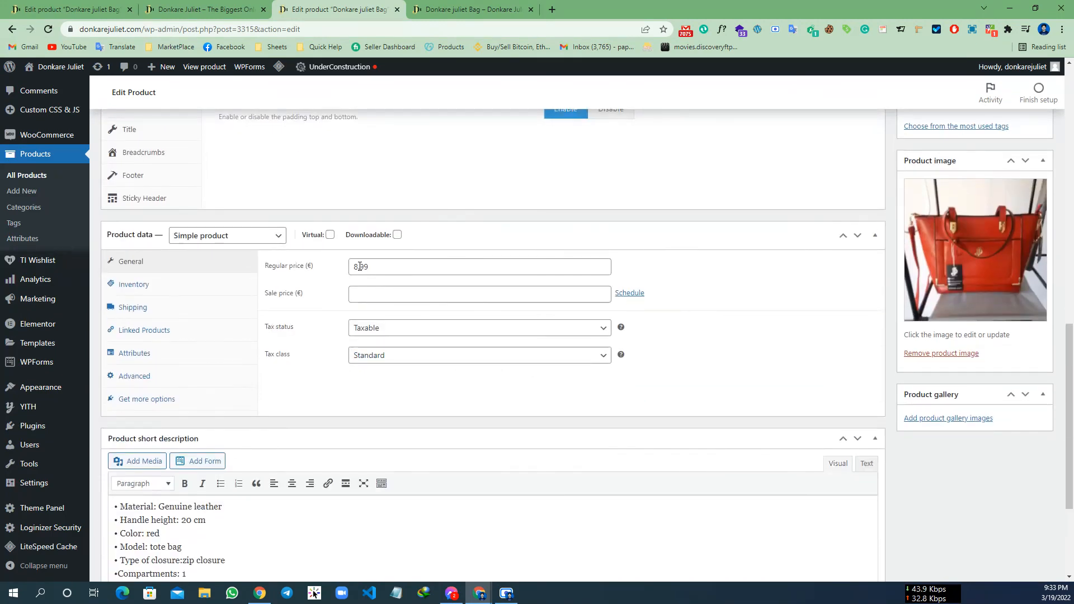
pyautogui.click(360, 267)
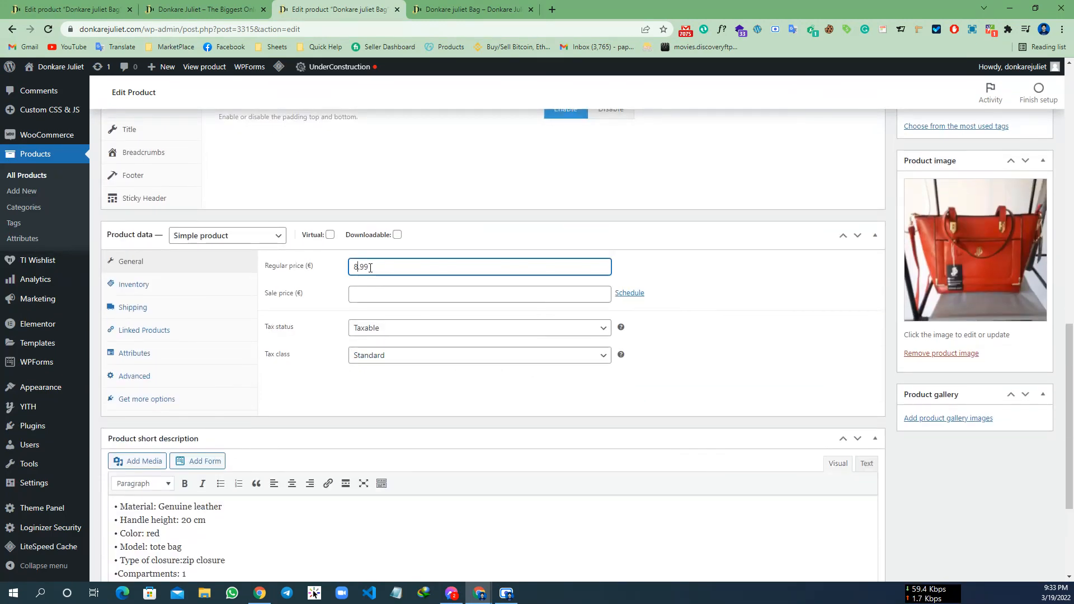
pyautogui.scroll(8, 814, 235)
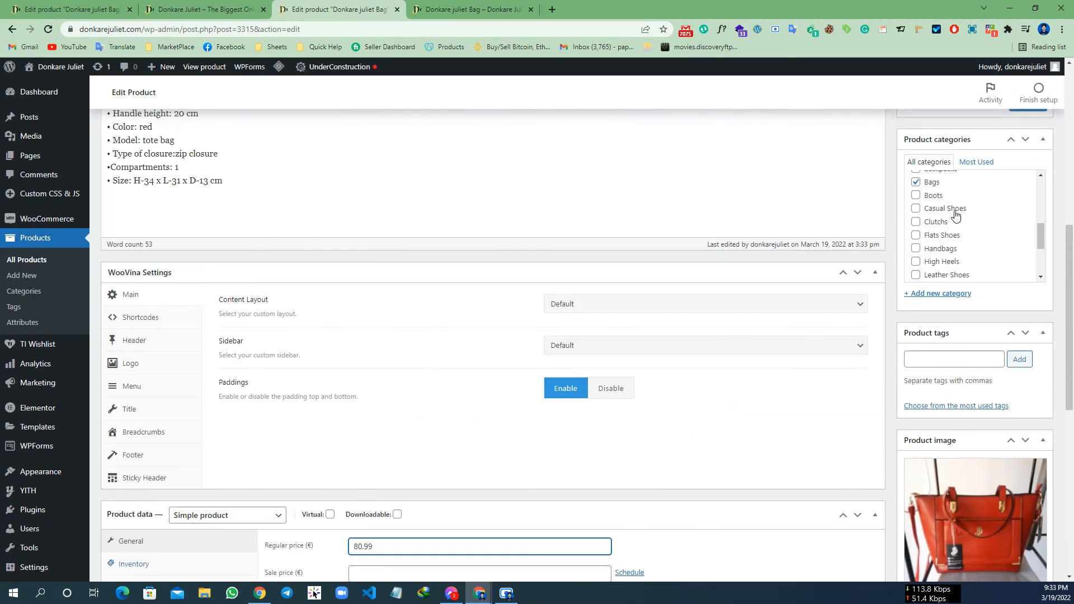
pyautogui.click(1028, 271)
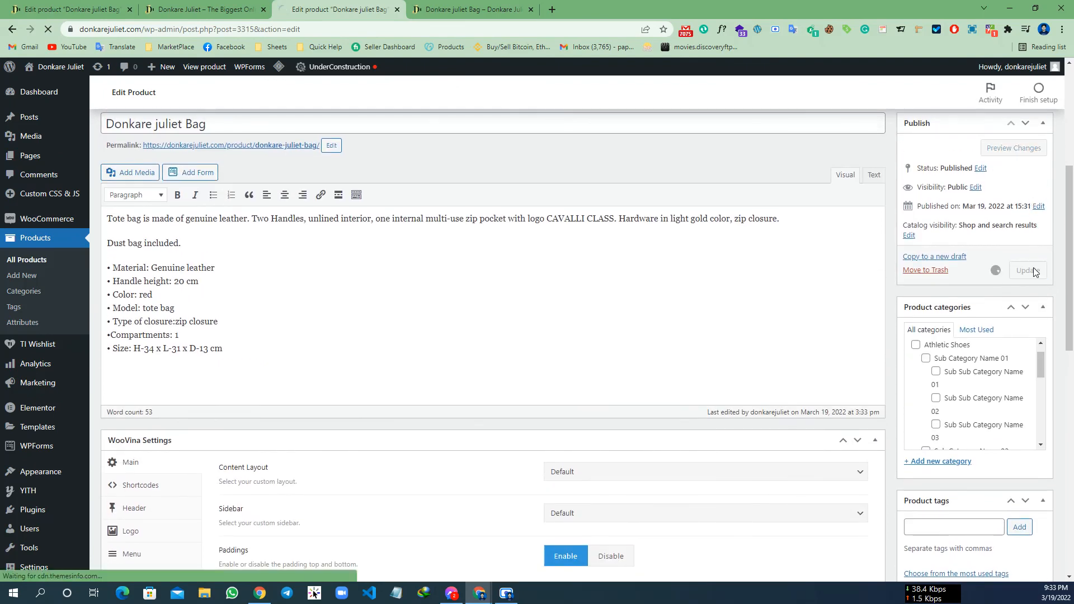